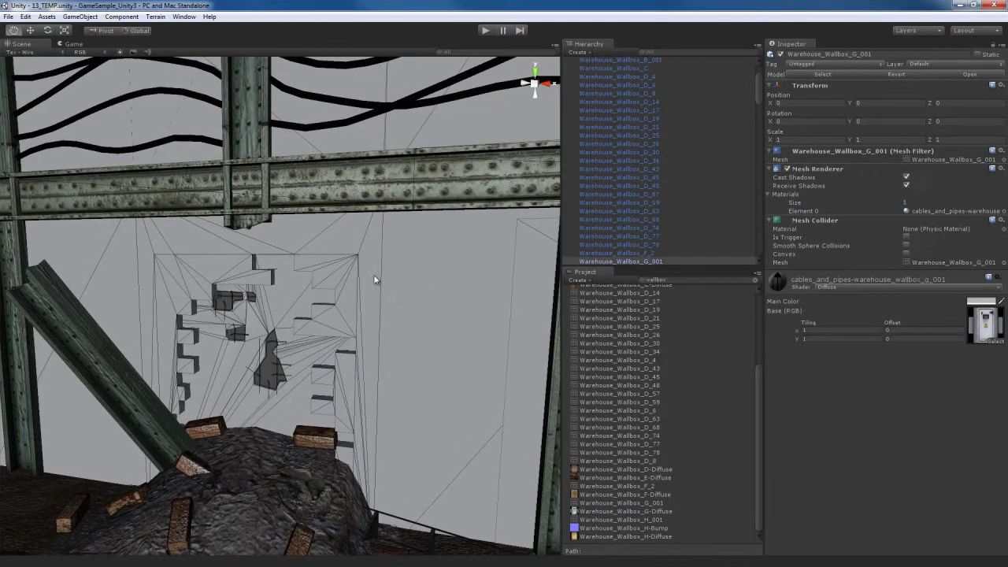
Filter the project assets for extwall and apply Warehouse_ExtWall_A-1A-Diffuse as the base texture of the broken wall Warehouse_ExtWall_B
right_drag(372, 316, 394, 292)
click(380, 288)
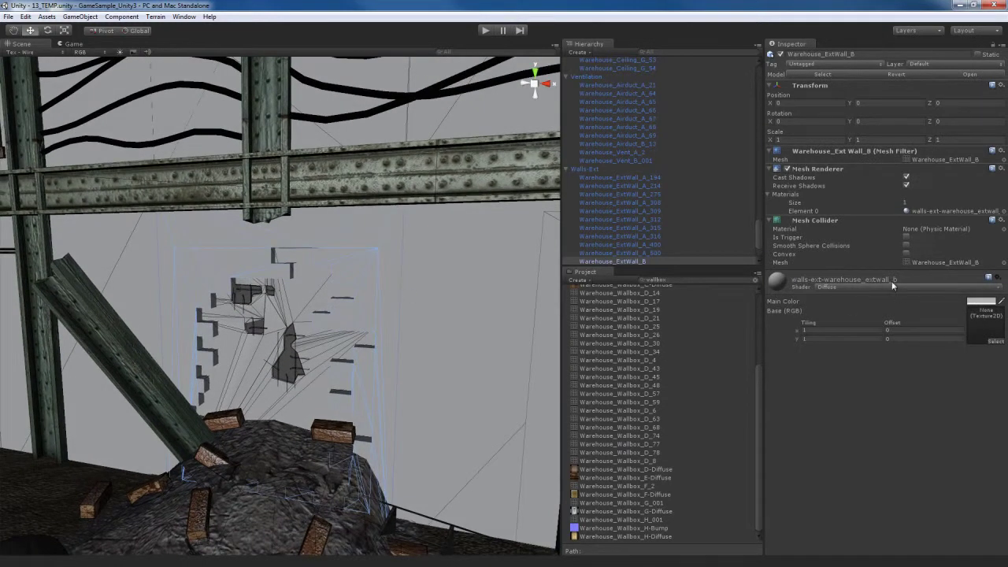
click(698, 279)
text(extwall)
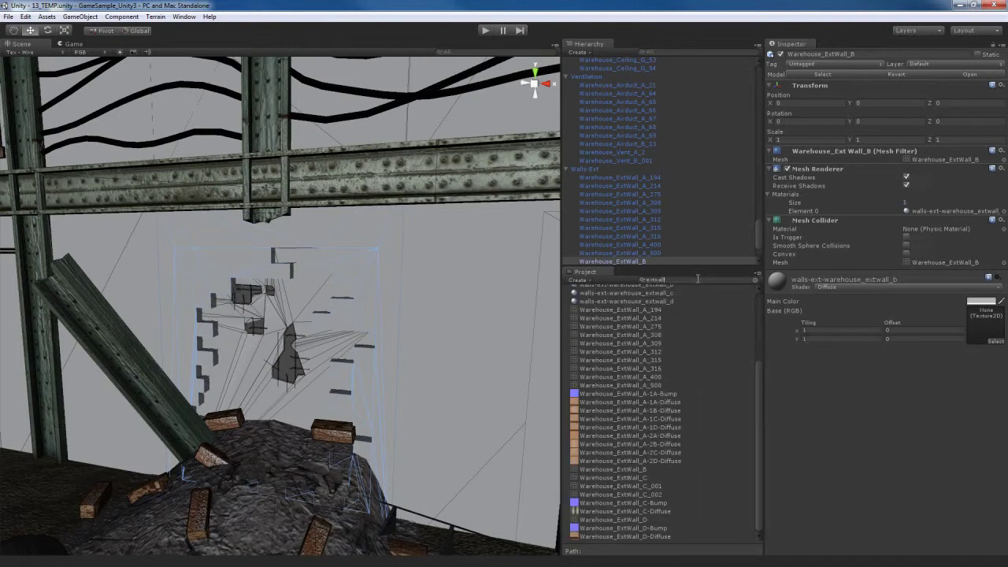
text( b)
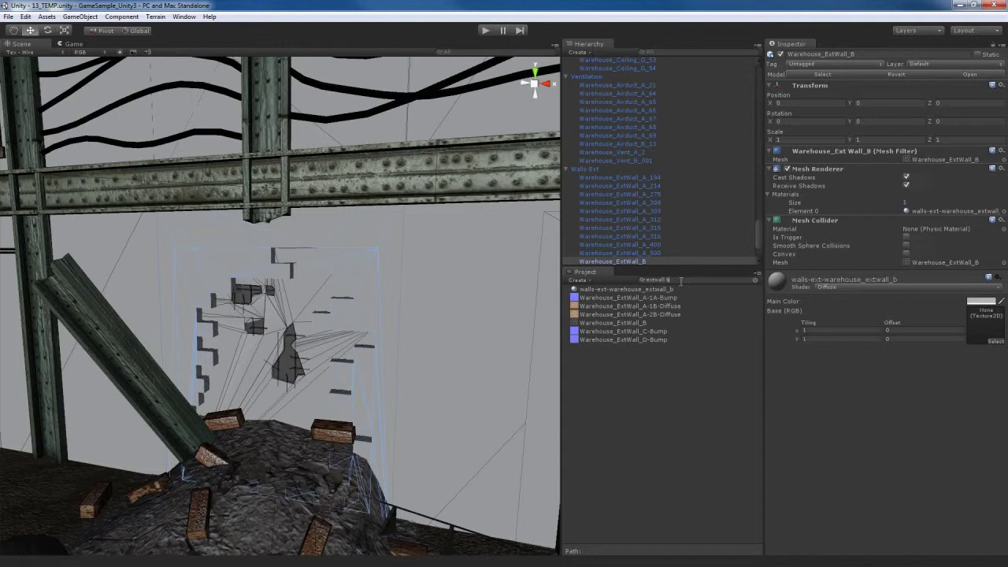
key(BackSpace)
key(BackSpace)
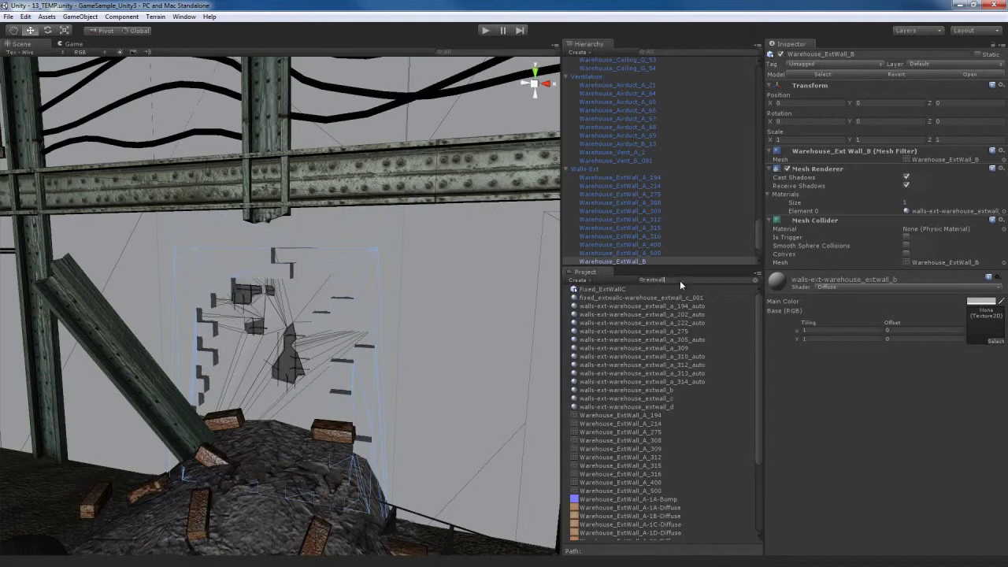
scroll(638, 457, down, 4)
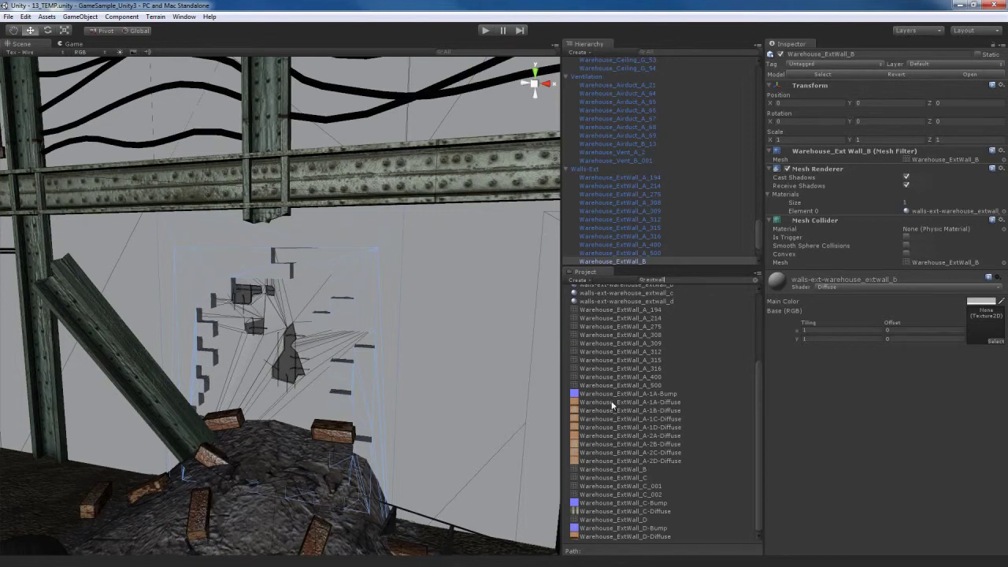
drag(612, 403, 978, 326)
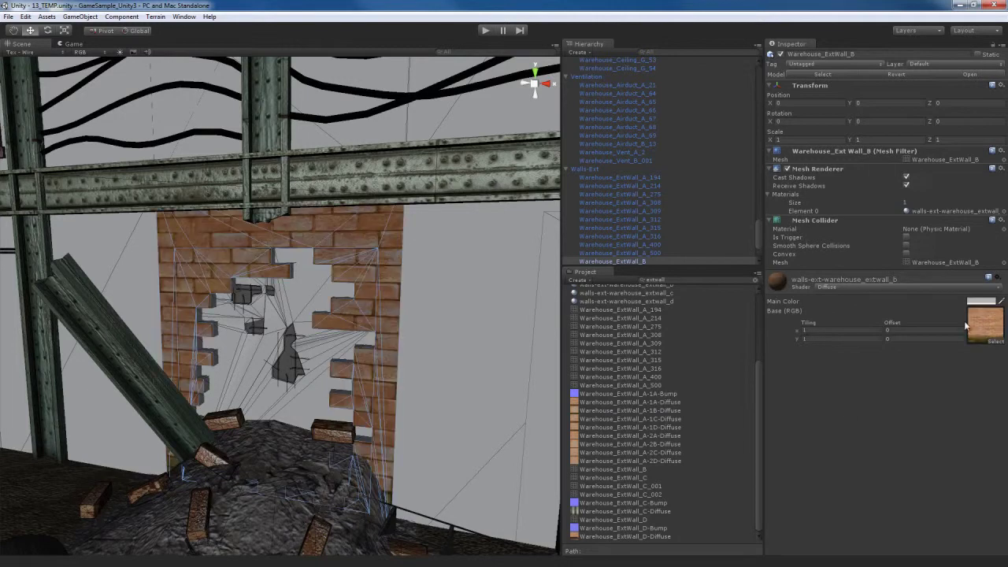
Switch the broken wall's material to the Bumped Specular shader with Warehouse_ExtWall_A-1A-Bump as normal map, and check its diffuse texture's import settings
click(885, 288)
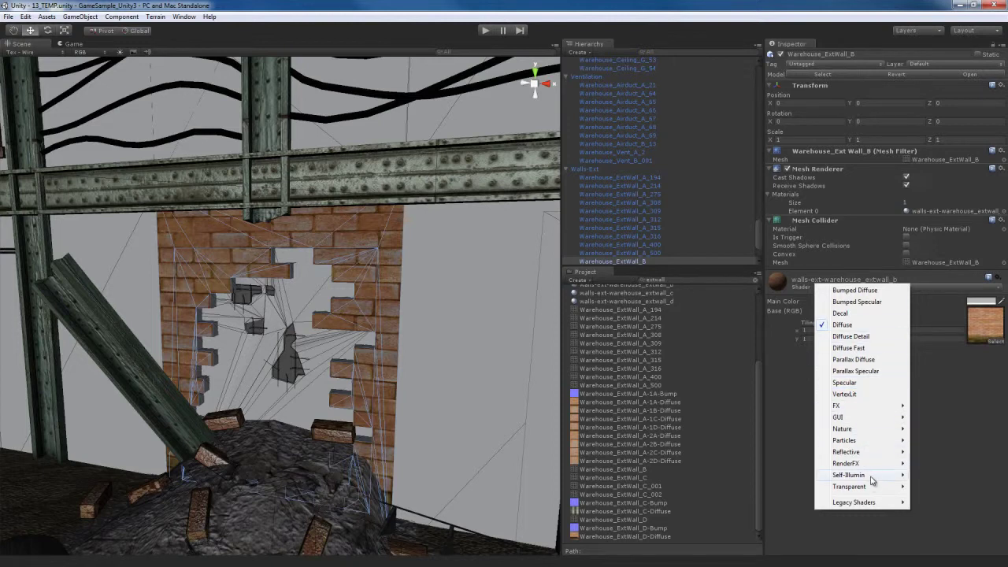
click(859, 302)
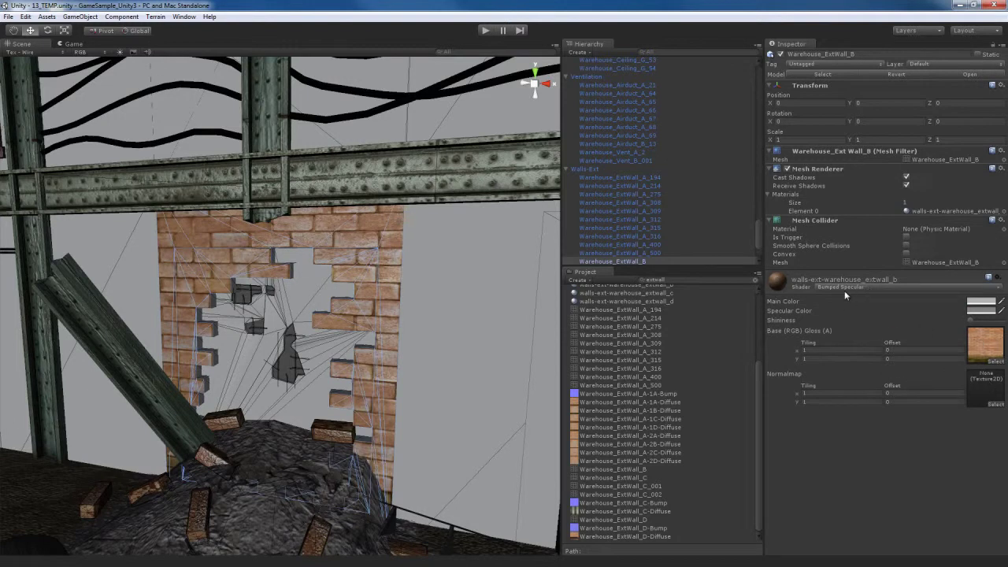
click(986, 344)
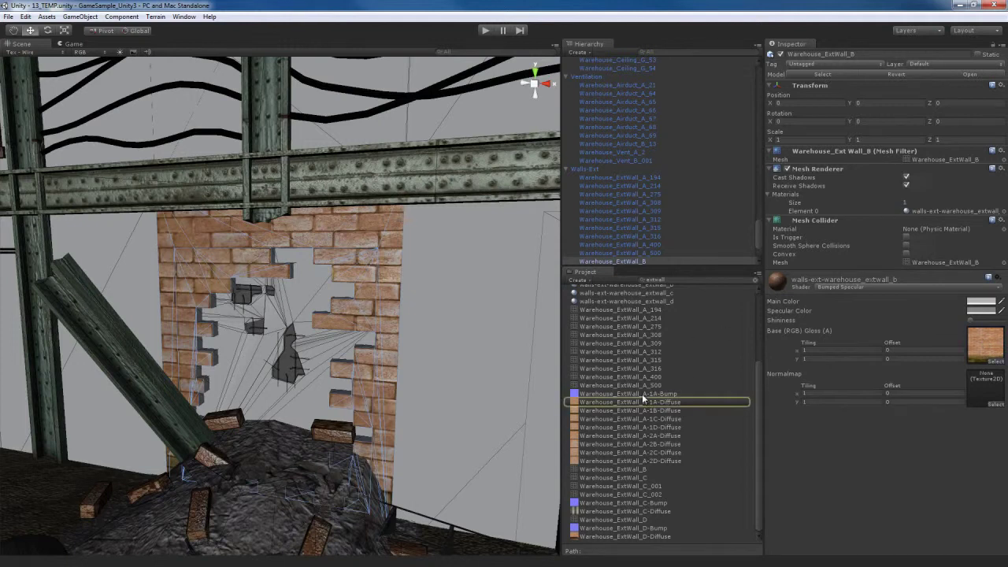
drag(643, 393, 987, 392)
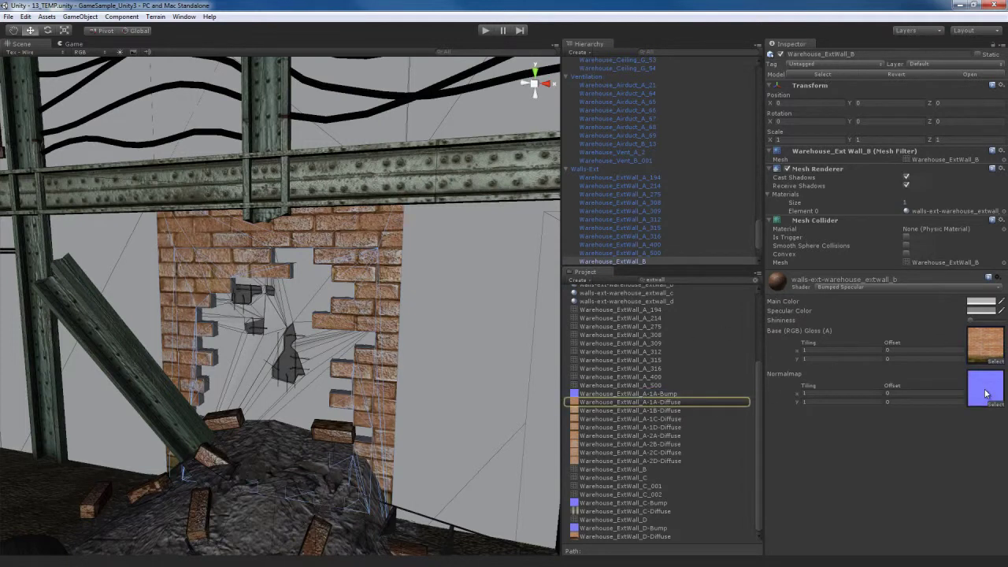
click(654, 403)
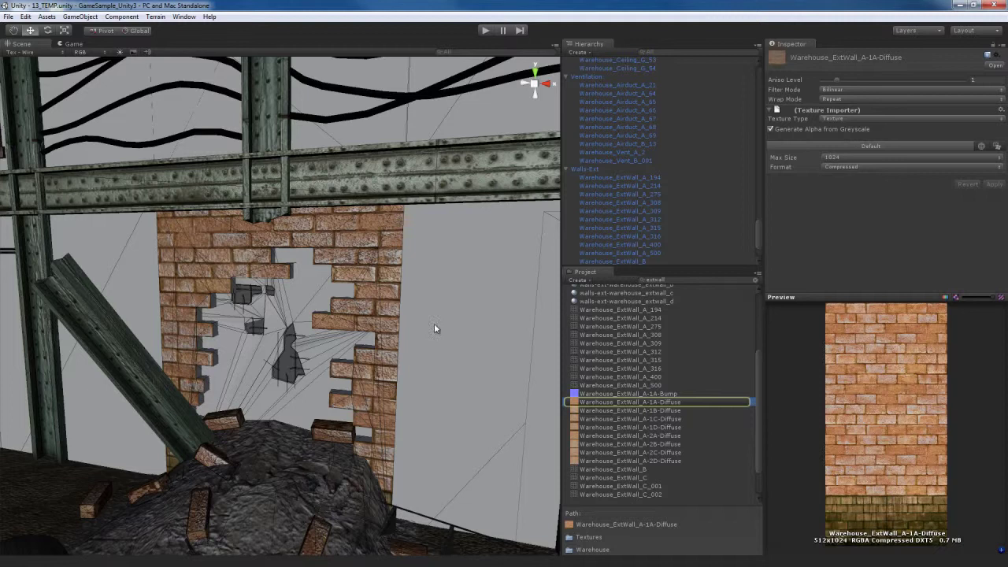
Set the material of the broken brick edges, Warehouse_ExtWall_D, to the Bumped Specular shader
alt+drag(332, 375, 232, 366)
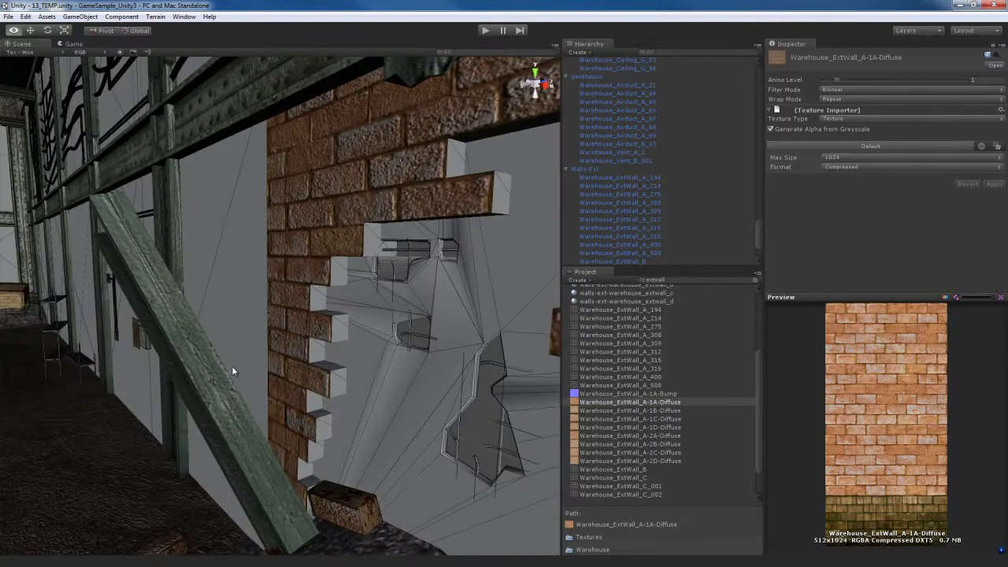
click(341, 275)
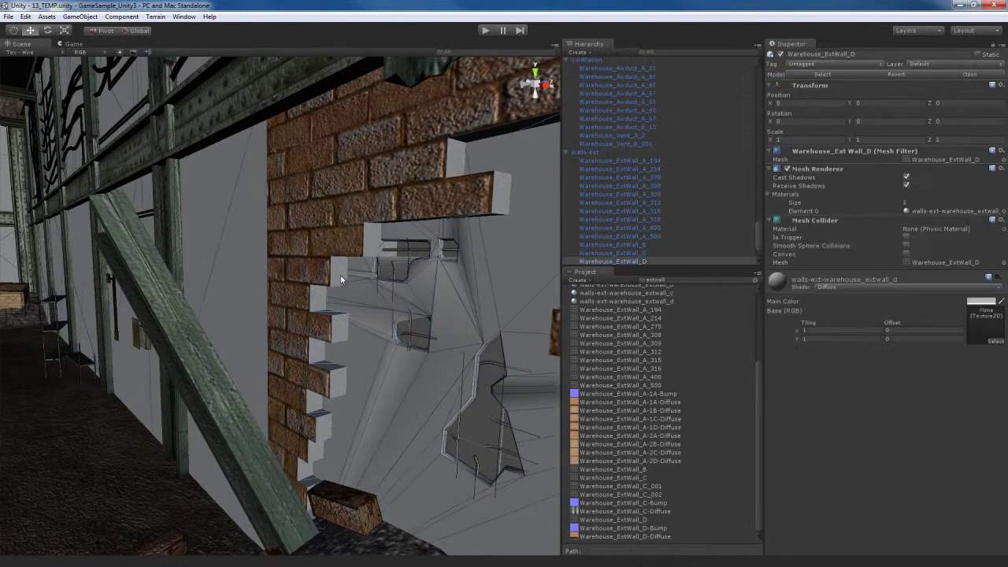
right_drag(341, 275, 457, 356)
click(897, 288)
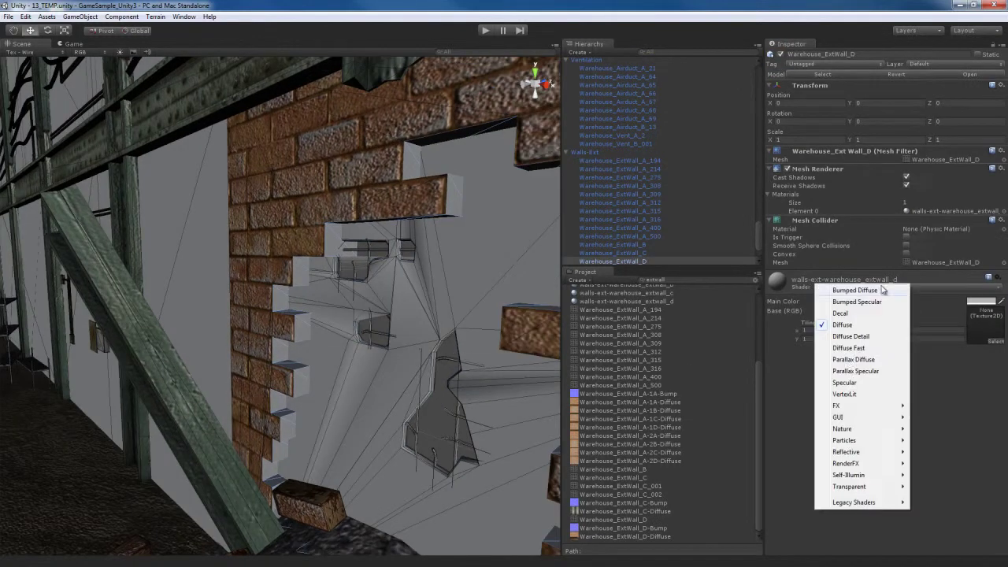
click(875, 300)
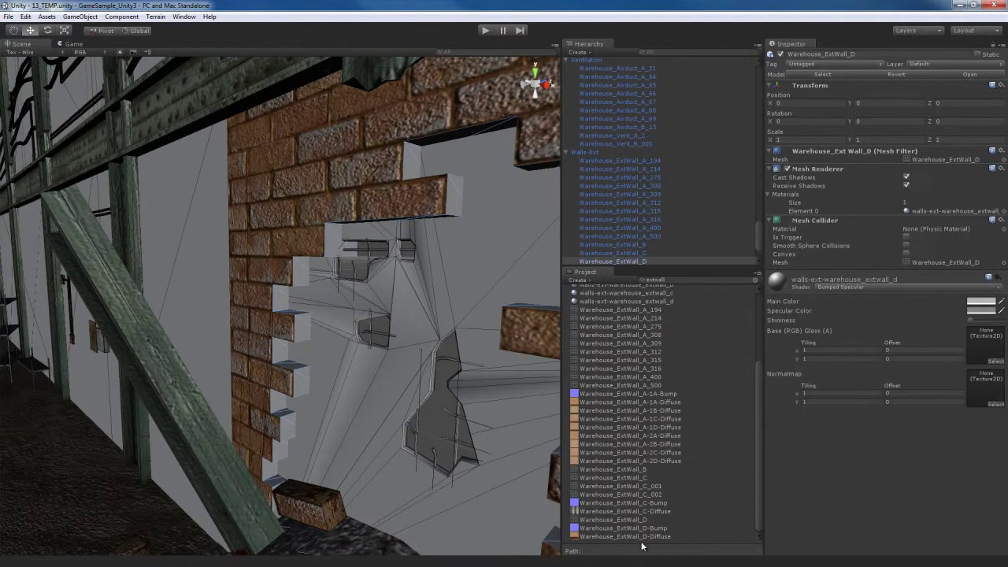
Assign Warehouse_ExtWall_D-Diffuse and Warehouse_ExtWall_D-Bump to the brick edges' material, fixing the bump texture as a normal map
click(672, 537)
drag(674, 543, 986, 346)
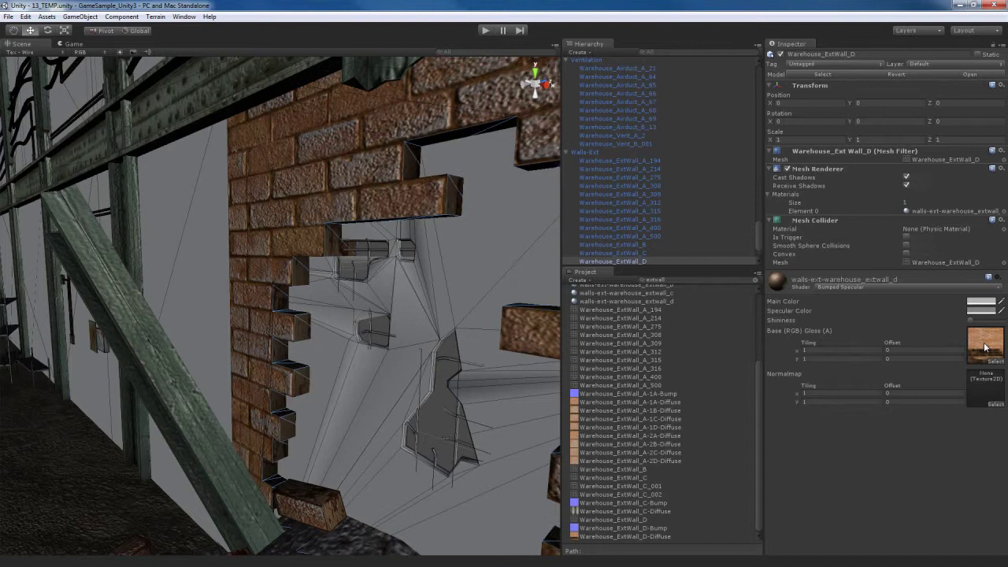
drag(646, 530, 994, 390)
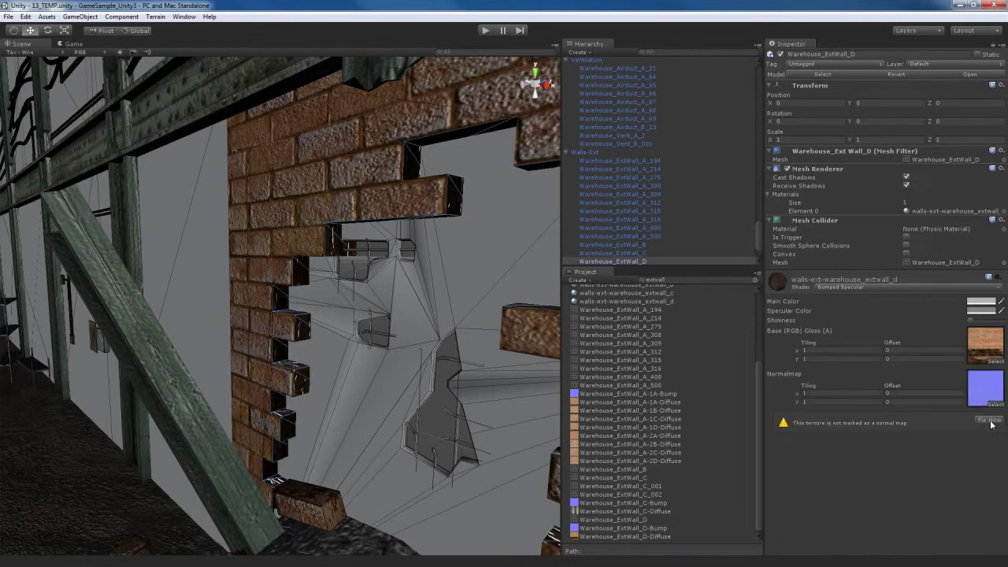
Enable Generate Alpha from Greyscale on the Warehouse_ExtWall_D-Diffuse texture and apply the import settings
click(985, 349)
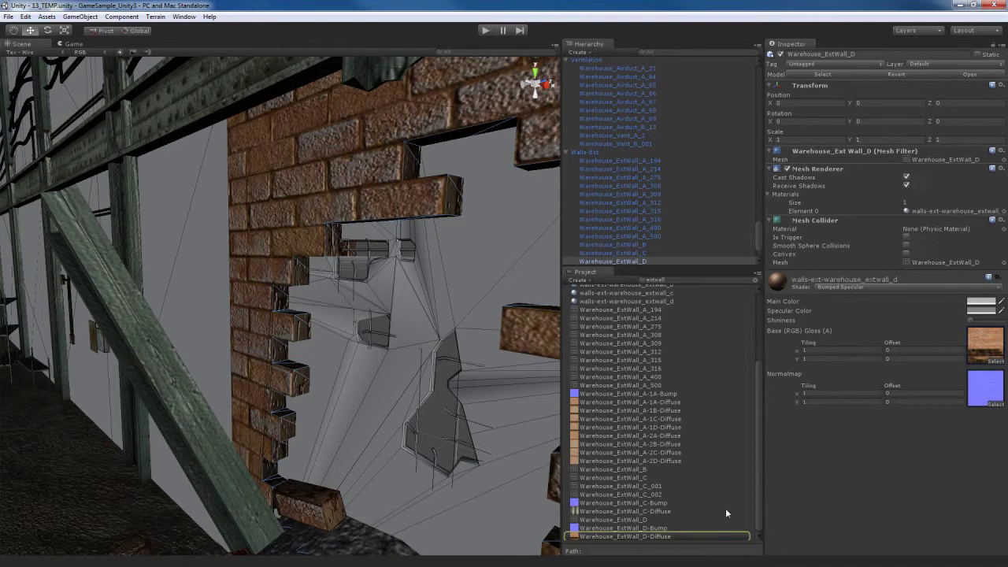
click(658, 538)
click(838, 131)
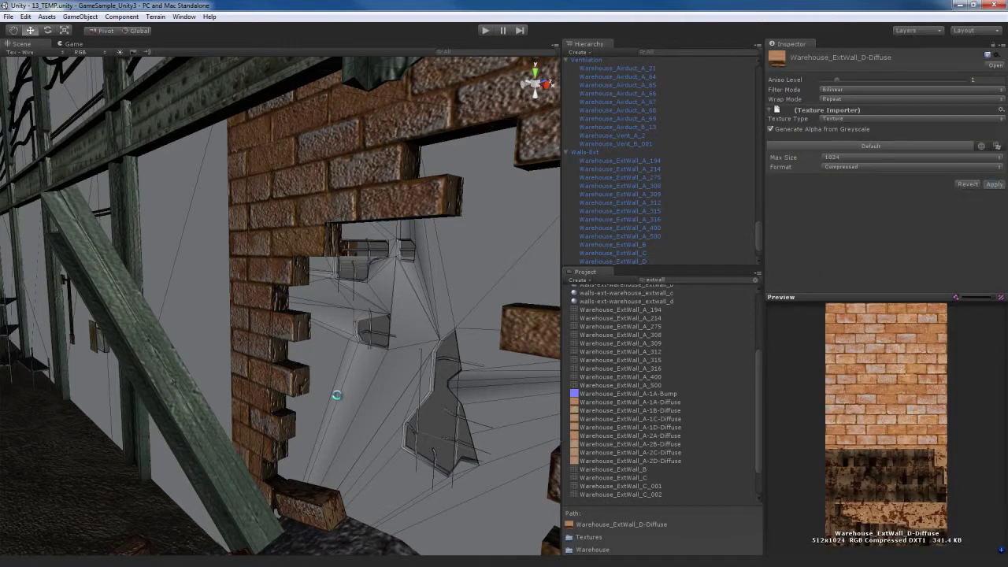
Set the material of Warehouse_IntWall_H, the inner wall behind the broken bricks, to the Bumped Specular shader
right_drag(372, 385, 401, 388)
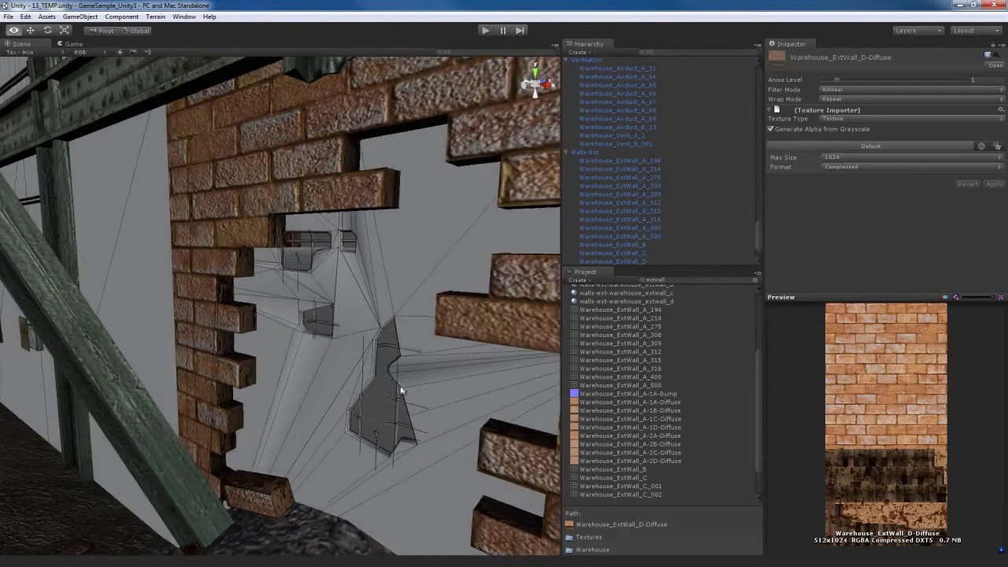
click(420, 266)
right_drag(358, 331, 369, 329)
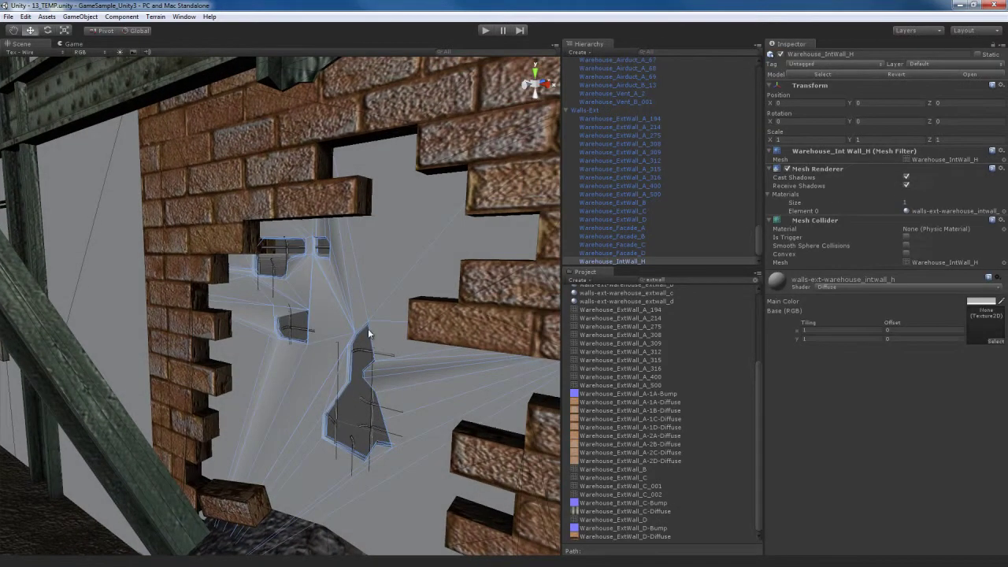
click(901, 285)
click(858, 303)
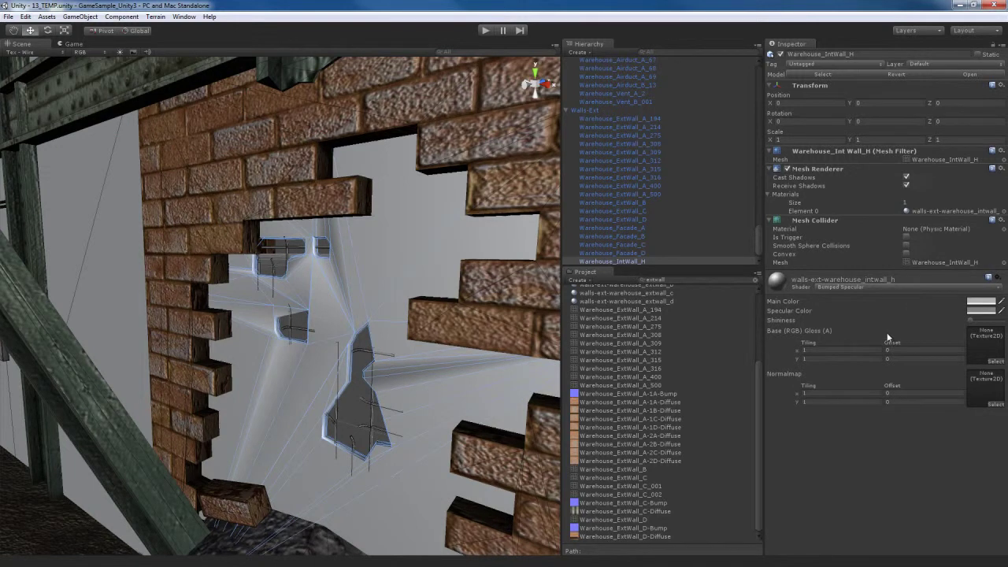
Filter the project assets for intwall and assign Warehouse_IntWall_H-Diffuse and Warehouse_IntWall_H-Bump to the inner wall's material
click(678, 279)
text(intwall)
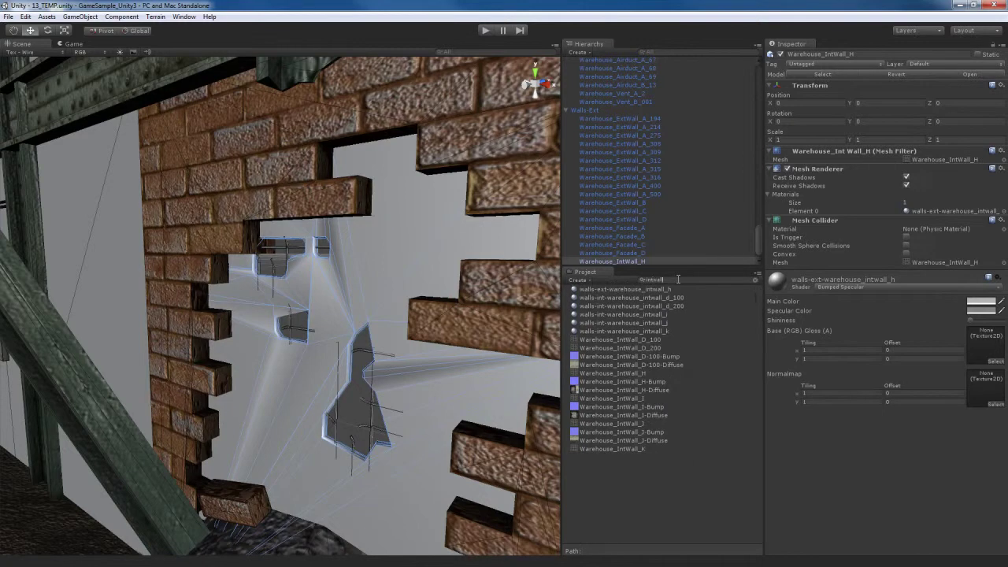
drag(634, 387, 990, 352)
drag(663, 381, 985, 392)
Enable Generate Alpha from Greyscale on the Warehouse_IntWall_H-Diffuse texture and apply the import settings
click(983, 353)
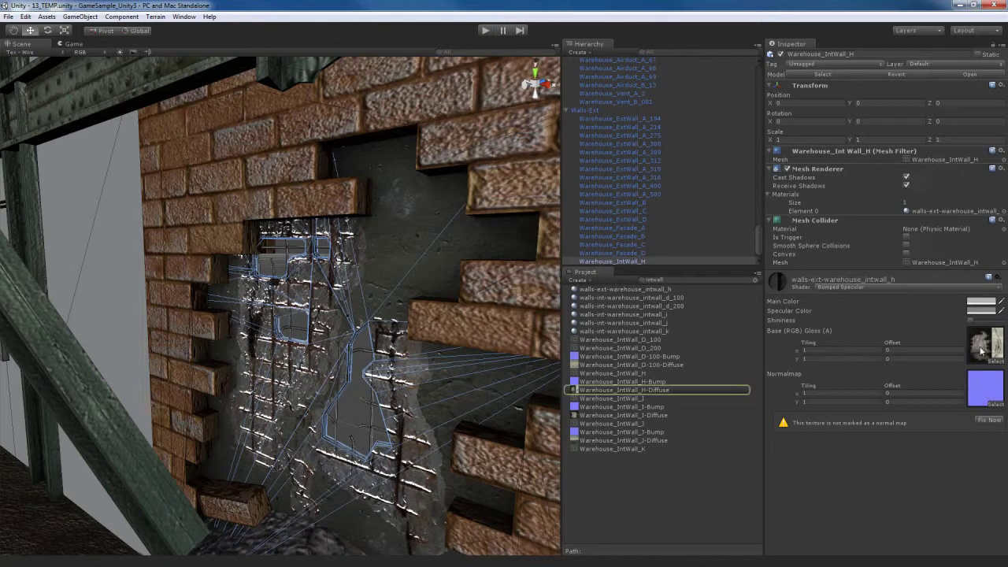
click(661, 391)
click(849, 128)
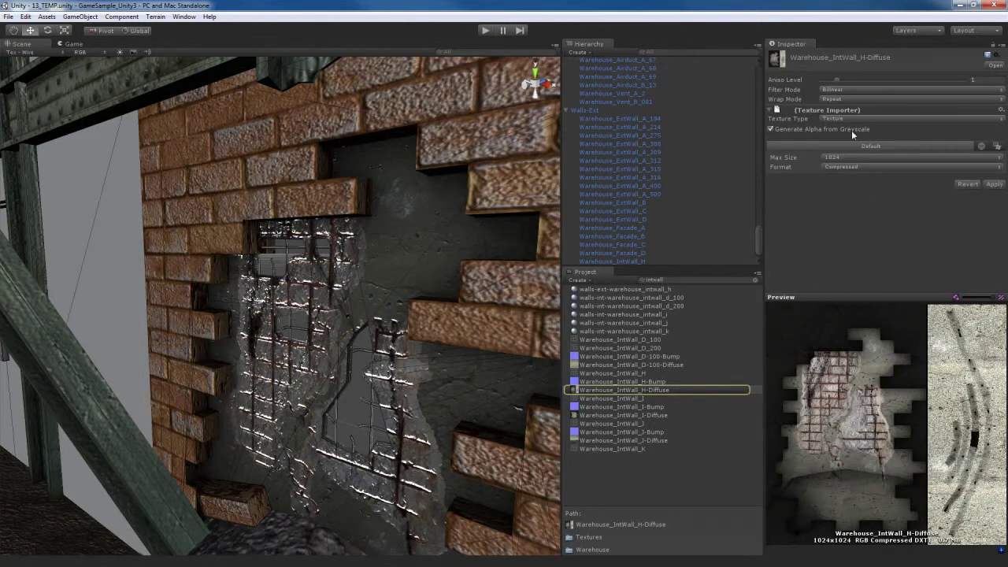
click(994, 186)
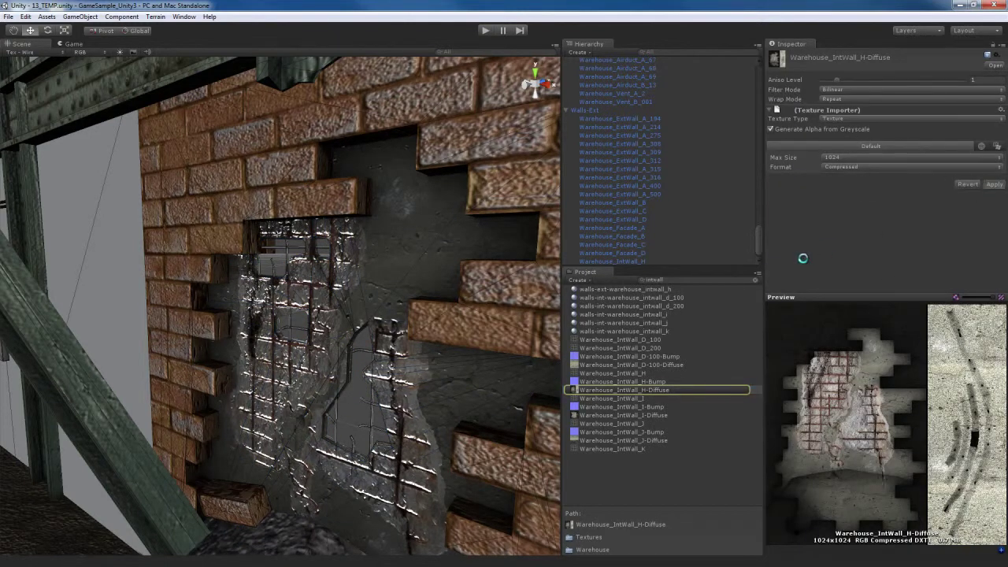
Reselect the inner wall Warehouse_IntWall_H and fix its bump texture so it is marked as a normal map
click(398, 268)
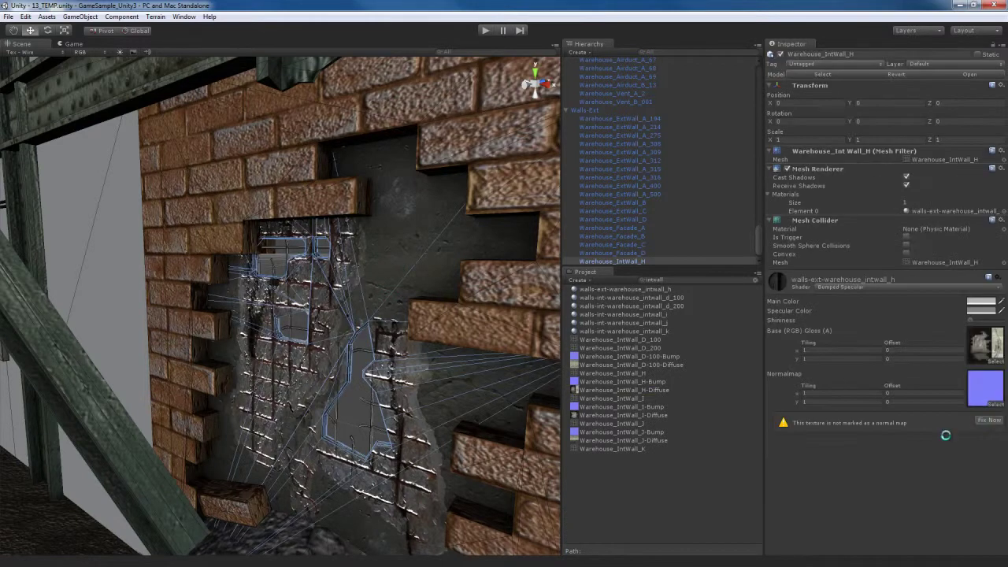
mouse_move(423, 389)
alt+mouse_down()
mouse_move(360, 380)
mouse_move(408, 392)
alt+mouse_up()
scroll(401, 392, up, 3)
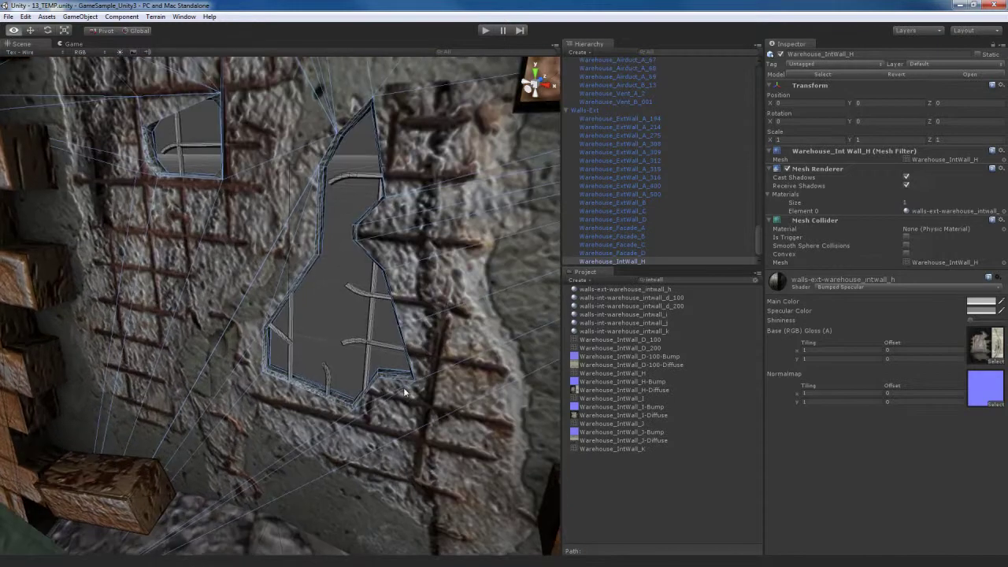
Texture the exposed rebar Warehouse_Rebar_A in the wall hole with the Warehouse_Rebar_A-Diffuse map, found by filtering the assets for rebar
click(366, 326)
click(366, 329)
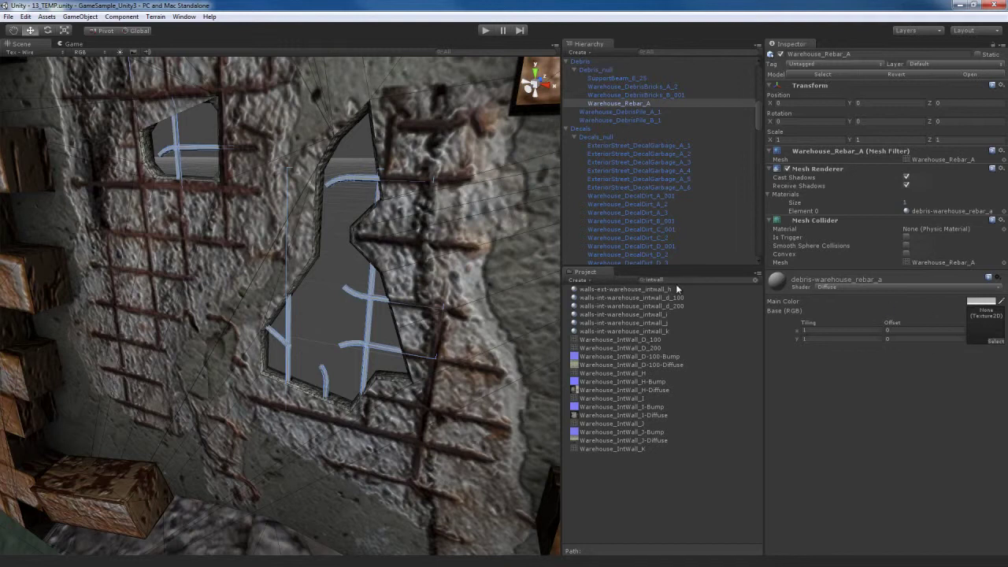
text(rebar)
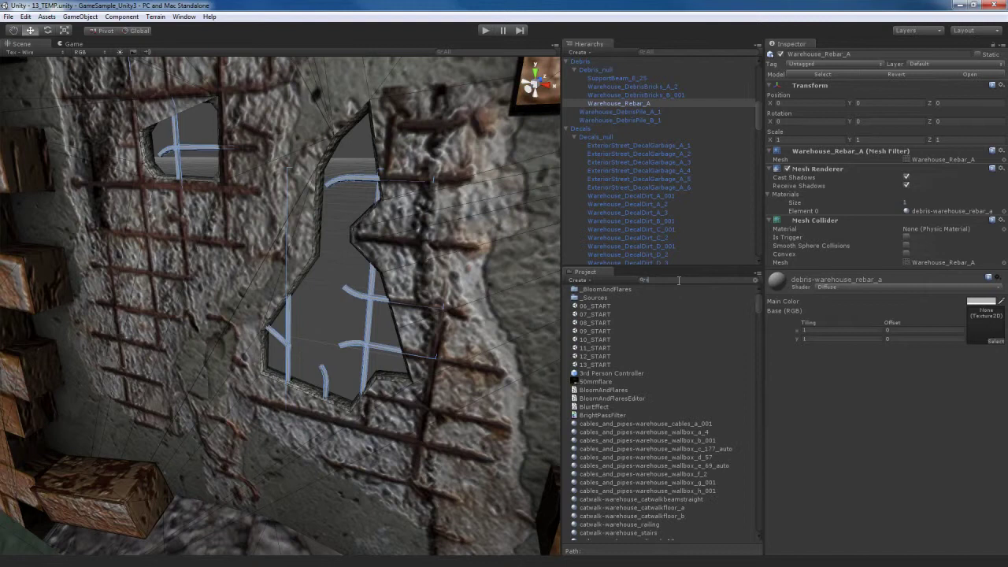
drag(630, 306, 993, 334)
alt+right_drag(434, 352, 318, 332)
click(317, 332)
Select the untextured wall Warehouse_ExtWall_A_194 beside the broken brick section and look at its two materials
alt+drag(319, 332, 373, 348)
alt+scroll(375, 338, down, 8)
scroll(375, 338, down, 5)
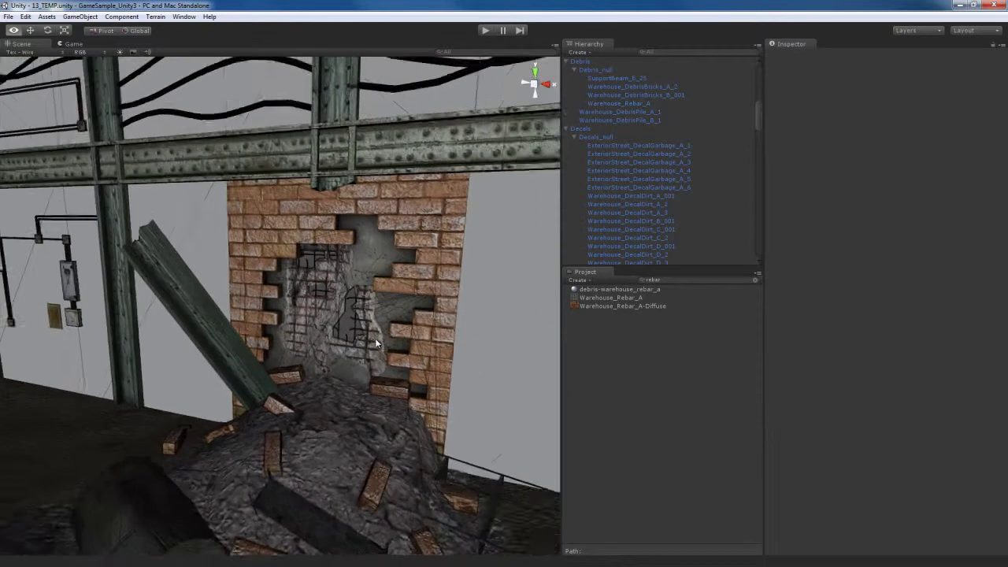
alt+drag(375, 338, 379, 289)
click(379, 289)
middle_drag(378, 292, 376, 314)
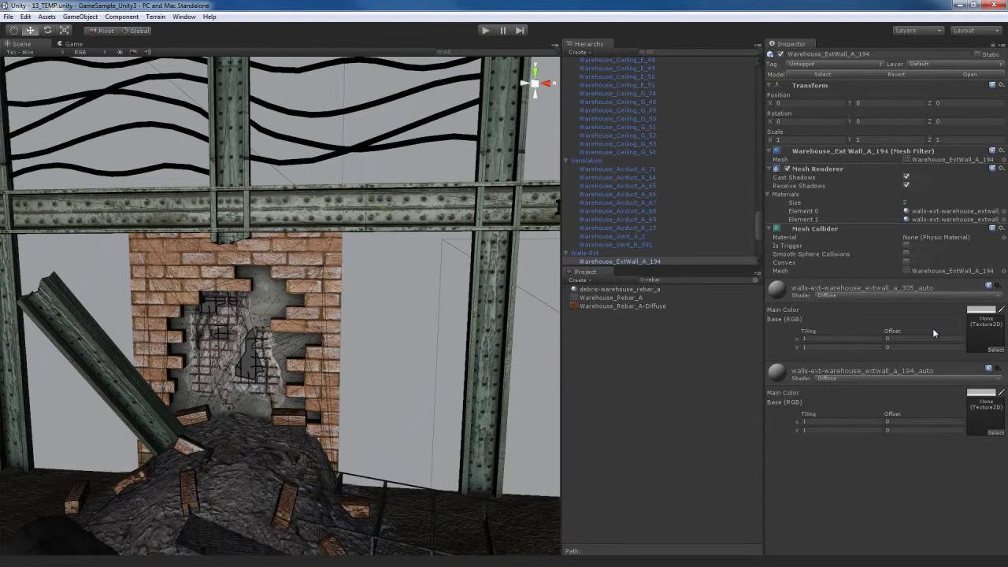
Examine how the materials of the already textured brick wall Warehouse_ExtWall_A_500 outside the warehouse are set up
right_drag(425, 357, 528, 347)
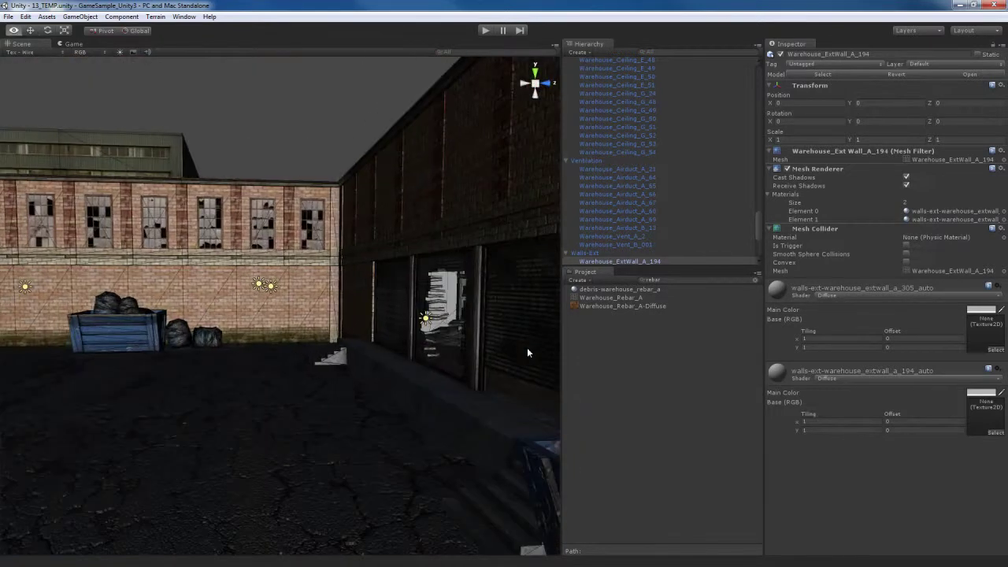
click(301, 297)
right_drag(302, 297, 404, 372)
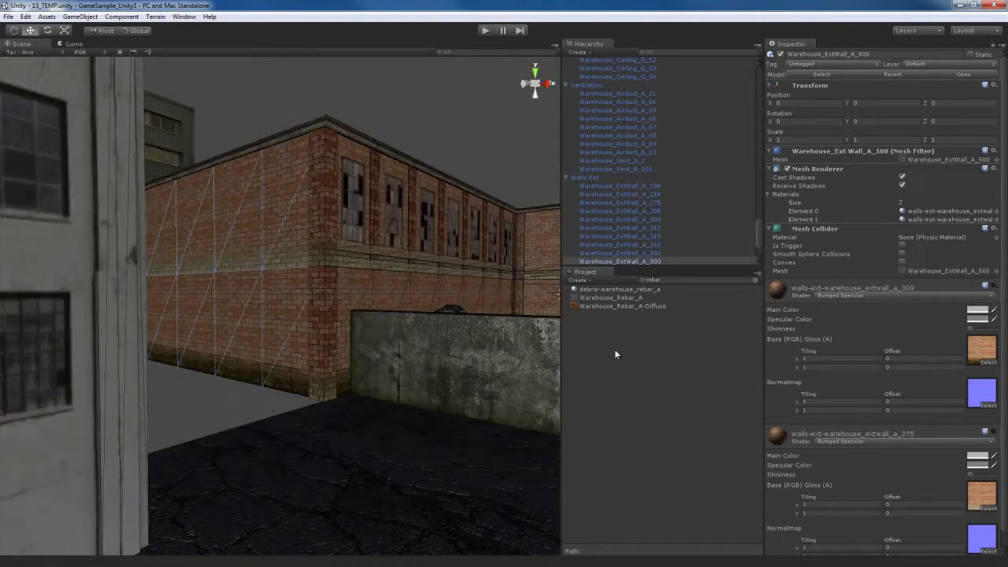
Reselect Warehouse_ExtWall_A_194 and replace its two materials with walls-ext-warehouse_extwall_a_309 and walls-ext-warehouse_extwall_a_275, filtering the assets for extwall
right_drag(370, 354, 435, 350)
key(w)
click(435, 350)
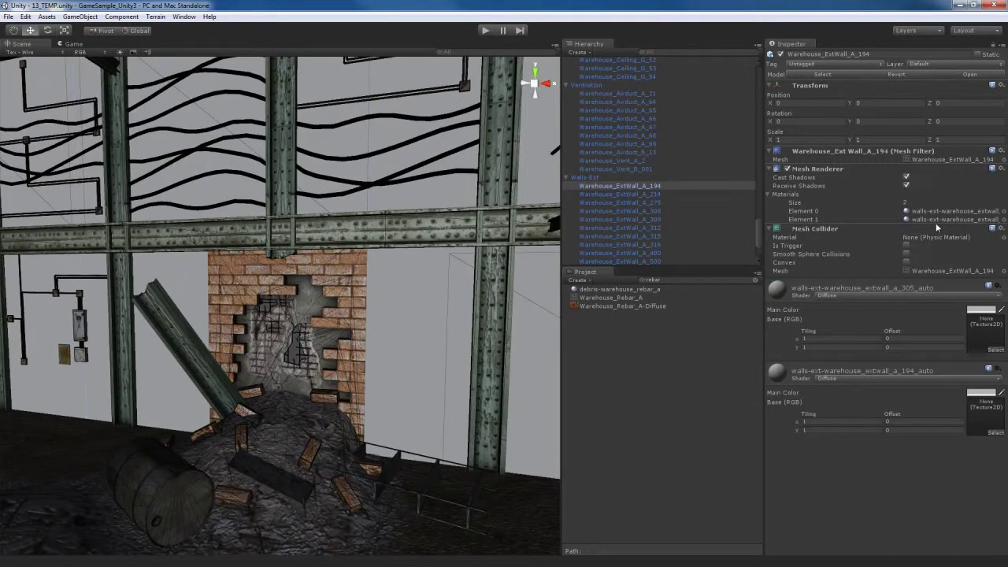
click(732, 279)
text(extwall)
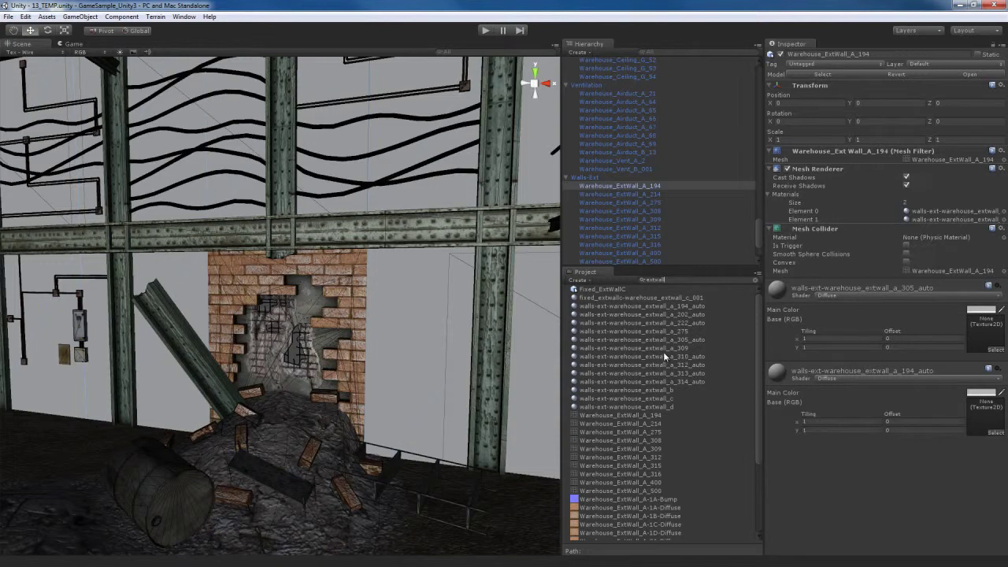
drag(661, 347, 945, 211)
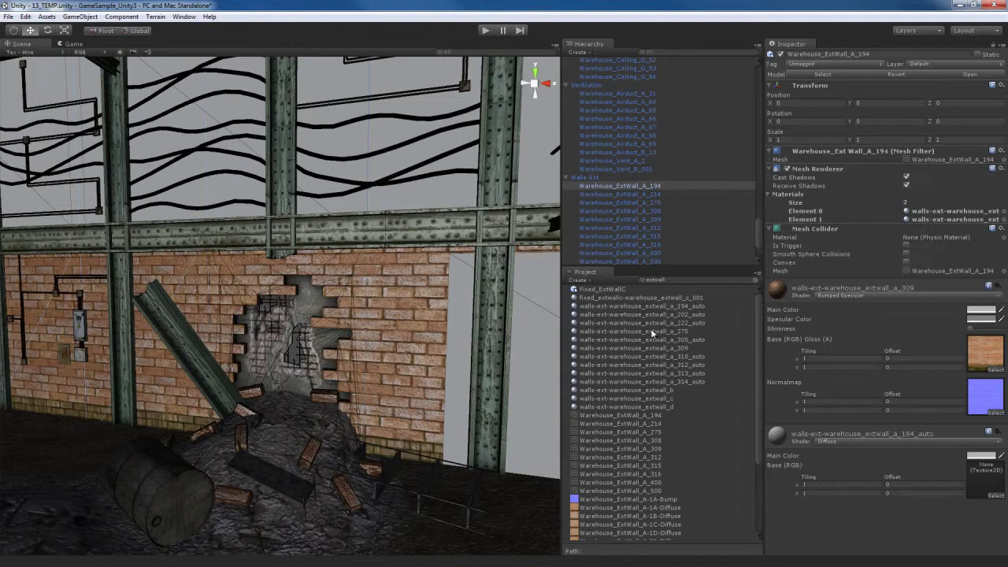
drag(650, 331, 950, 220)
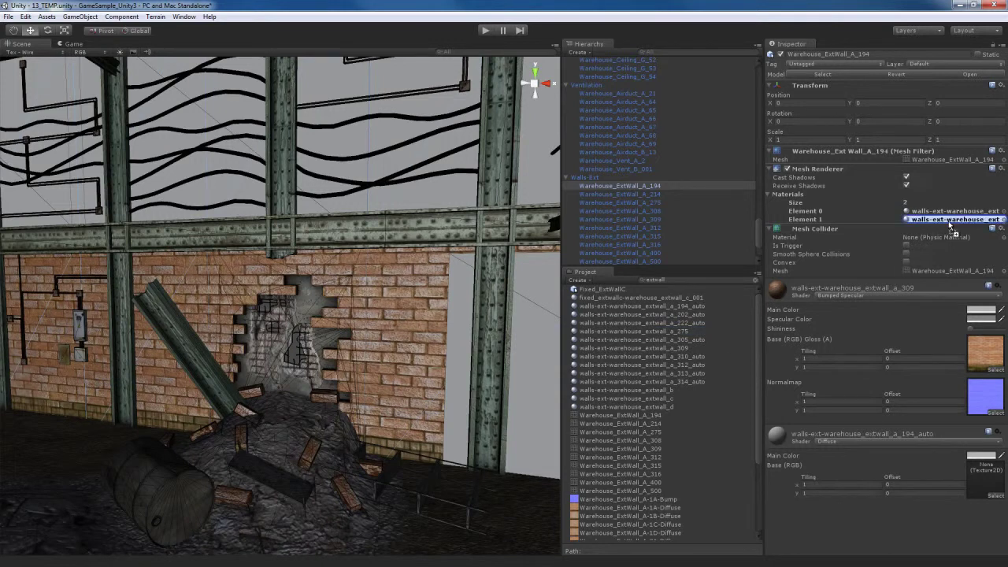
Select the untextured decal Warehouse_DecalWallDamage_B_4 on the brick wall and set its shader to Transparent/Cutout/Bumped Specular
right_drag(369, 359, 398, 393)
click(292, 312)
right_drag(292, 312, 322, 356)
click(904, 234)
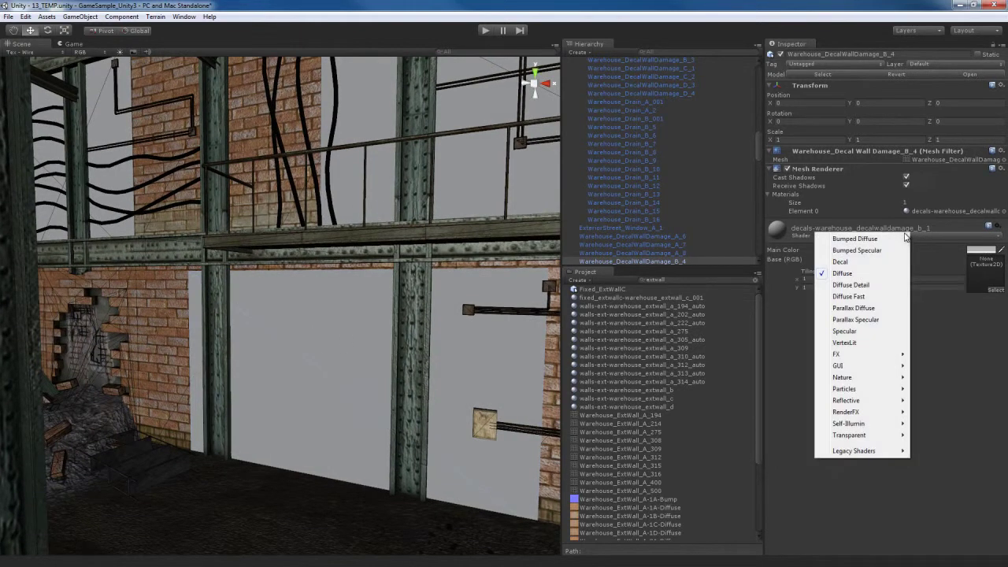
mouse_move(866, 435)
mouse_move(964, 460)
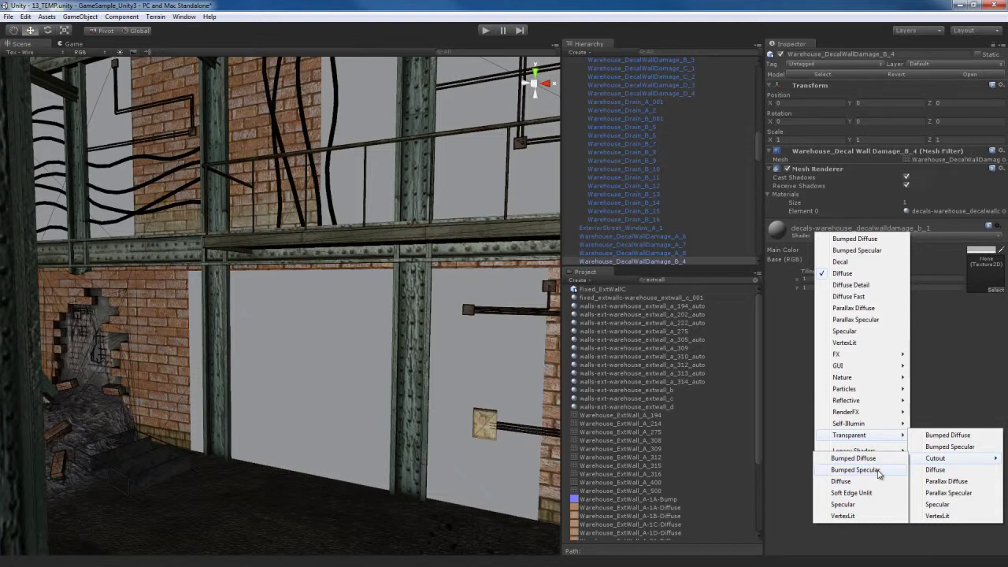
click(879, 471)
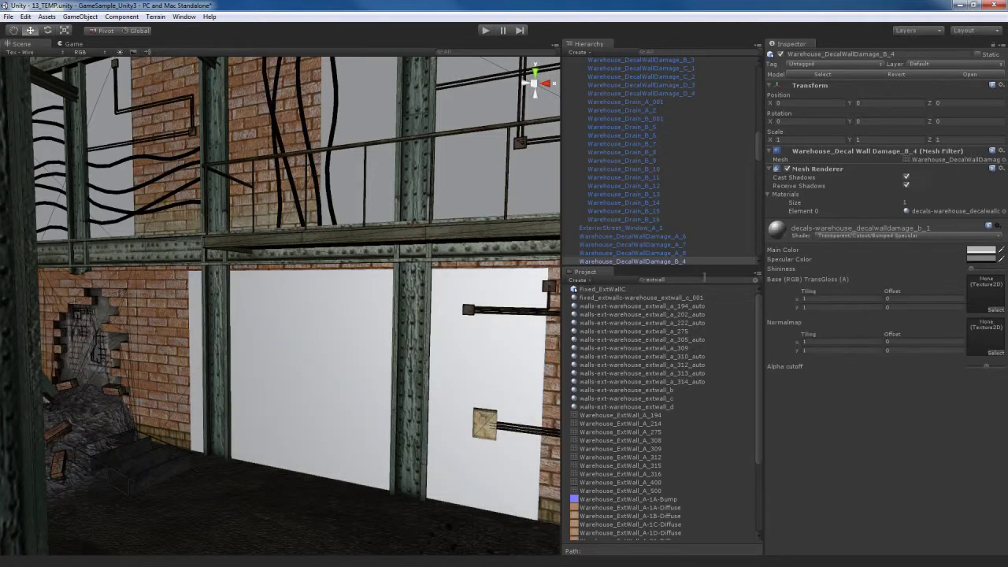
Filter the assets for decal wall damage, assign Warehouse_DecalWallDamage_B-Diffuse and Warehouse_DecalWallDamage_B-Bump to the decal, and mark the bump texture as a normal map
click(704, 279)
text(de)
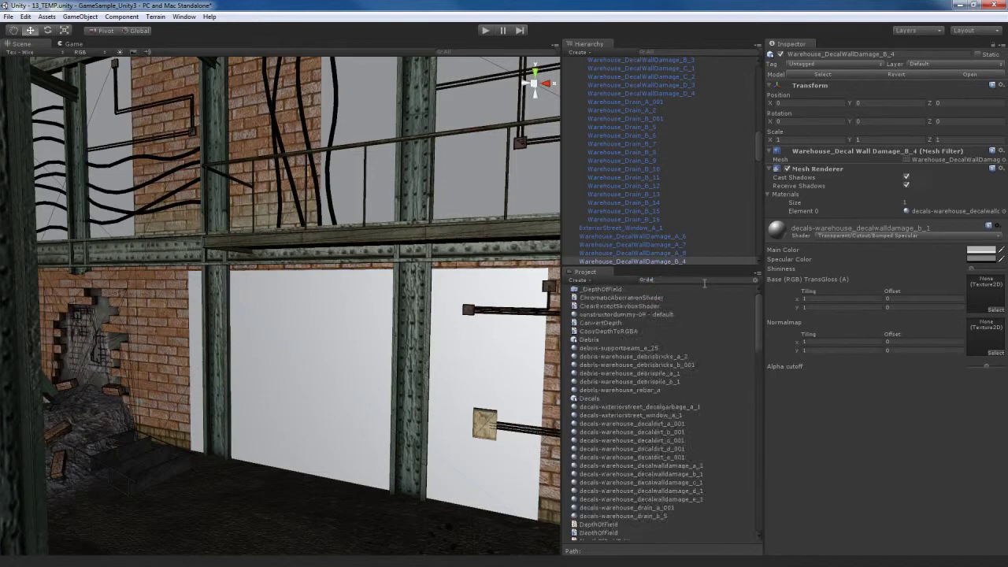
text(cal wall damag)
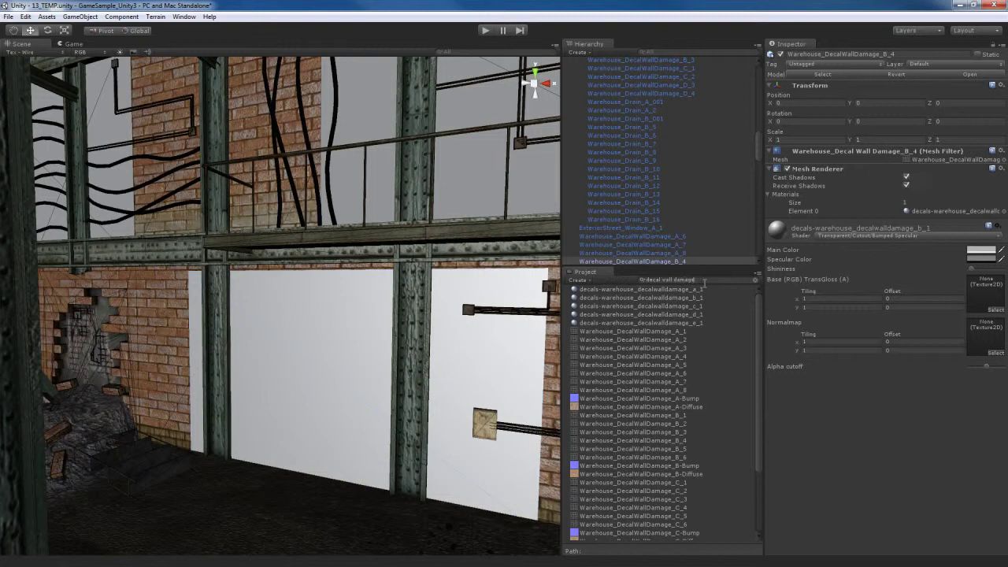
scroll(650, 439, down, 4)
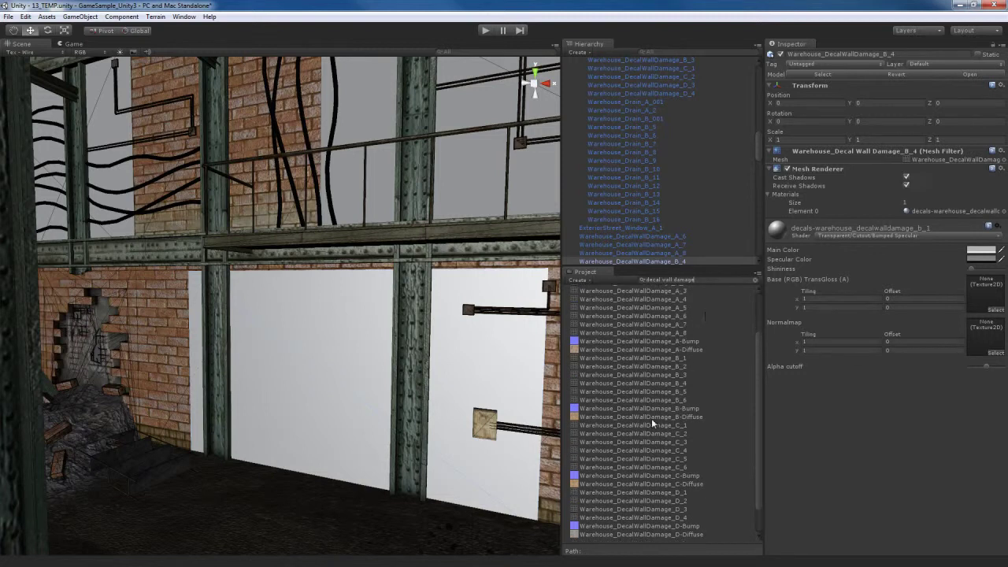
drag(830, 423, 990, 298)
drag(639, 408, 979, 340)
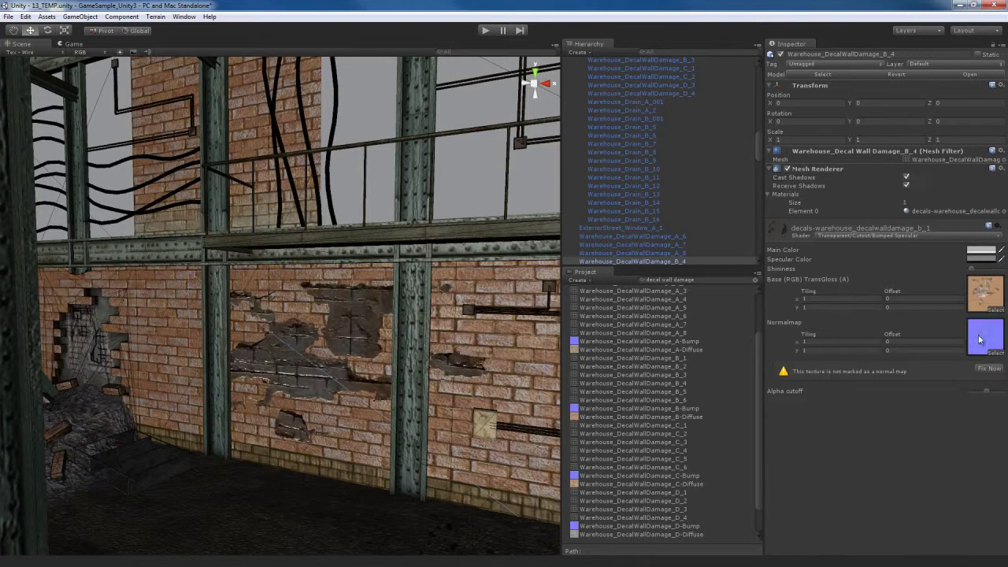
key(f)
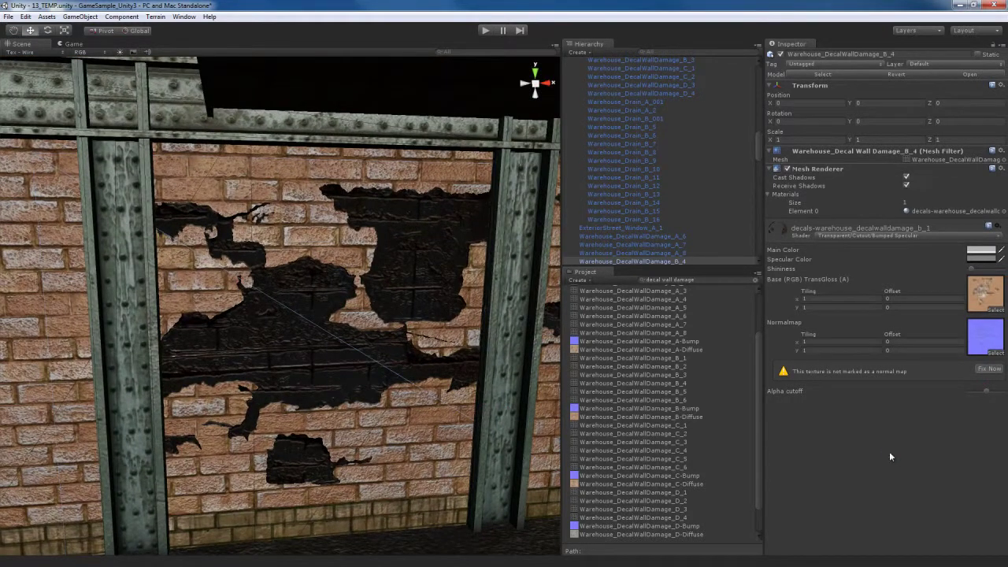
Select the untextured decal Warehouse_DecalWallDamage_A_7 on the upper wall and switch its shader to Transparent/Cutout/Bumped Specular
right_drag(374, 390, 360, 335)
key(w)
key(s)
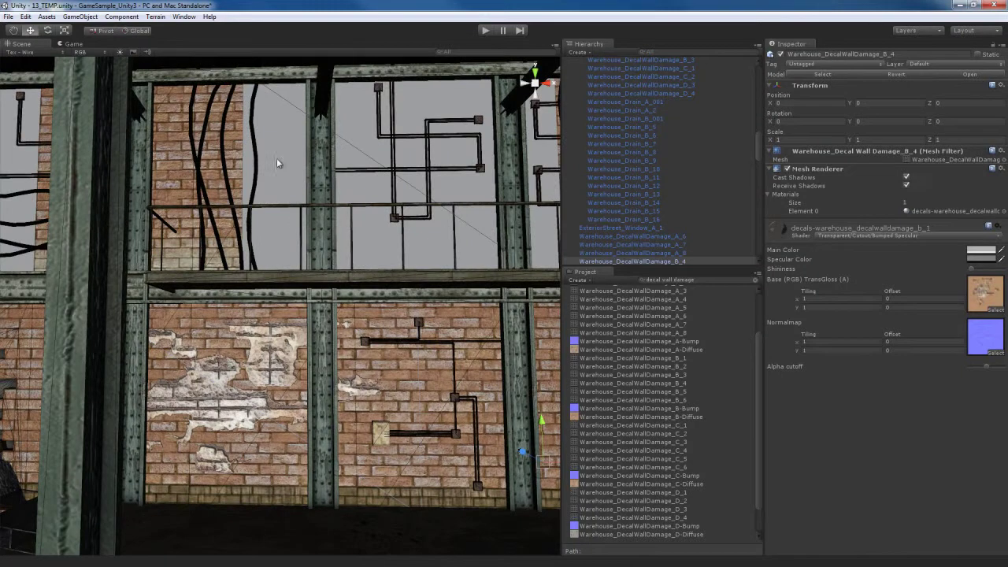
click(277, 163)
click(912, 235)
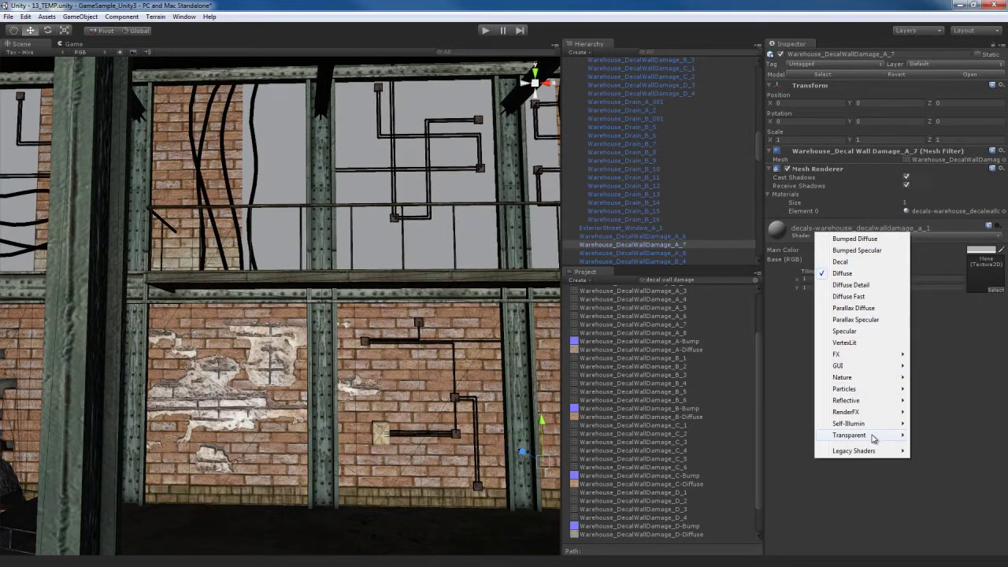
mouse_move(874, 435)
mouse_move(960, 460)
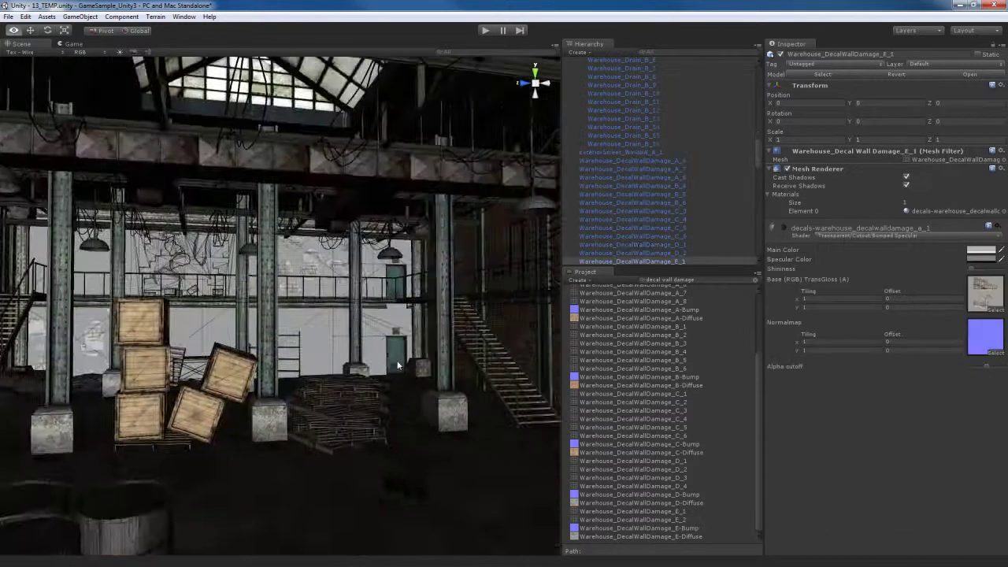
Select the inner wall Warehouse_IntWall_D_100 behind the shelves and set its shader to Bumped Specular
right_drag(410, 363, 295, 372)
click(310, 323)
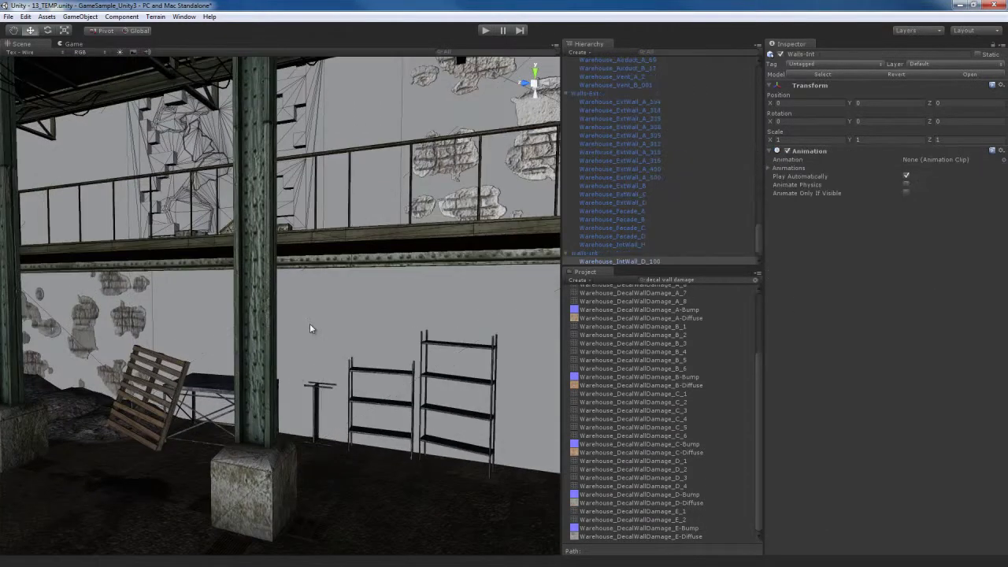
click(310, 323)
right_drag(310, 323, 318, 344)
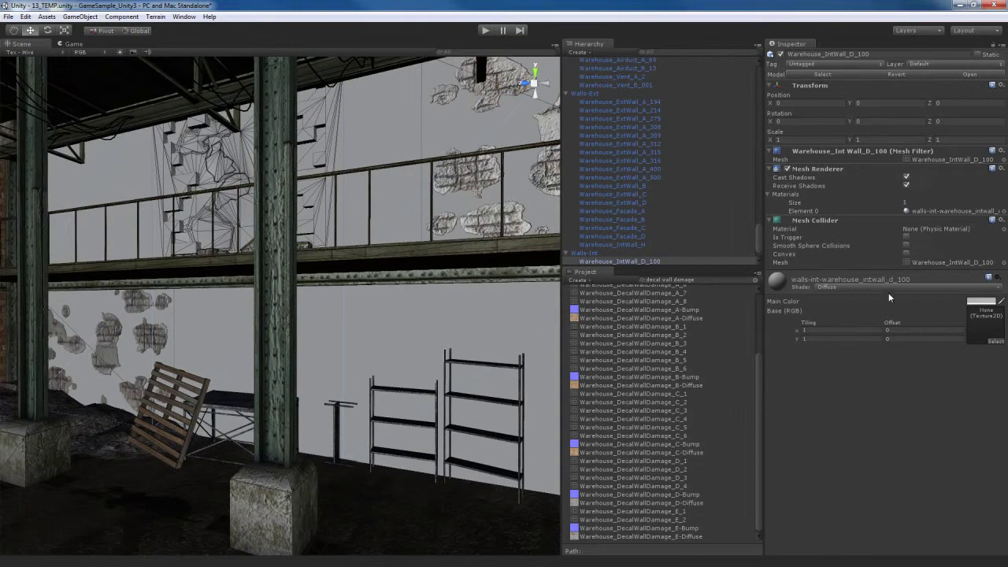
click(889, 287)
click(867, 304)
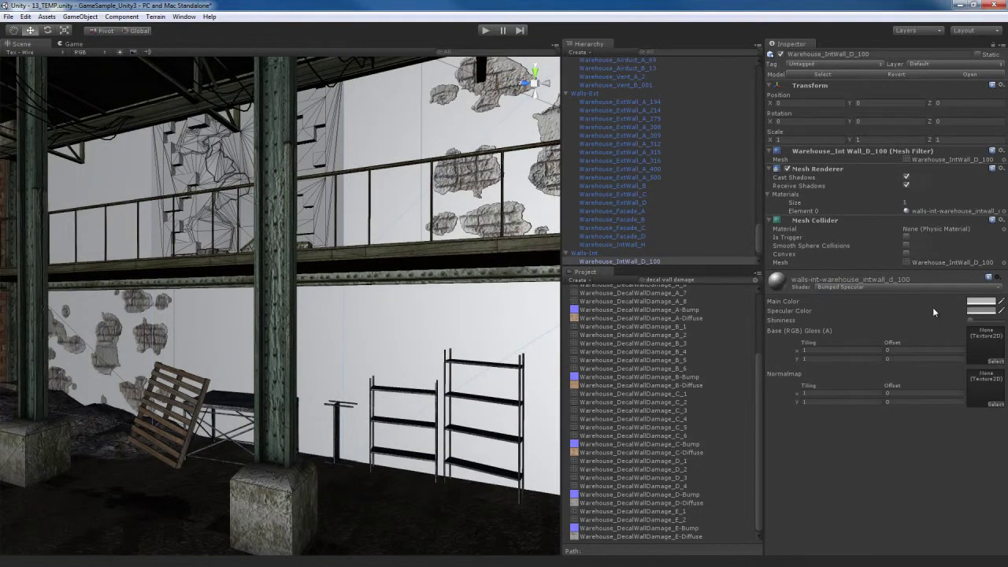
Filter the assets for intwall, assign Warehouse_IntWall_D-100-Diffuse and Warehouse_IntWall_D-100-Bump to the wall, and mark the bump texture as a normal map
click(707, 281)
text(intwall)
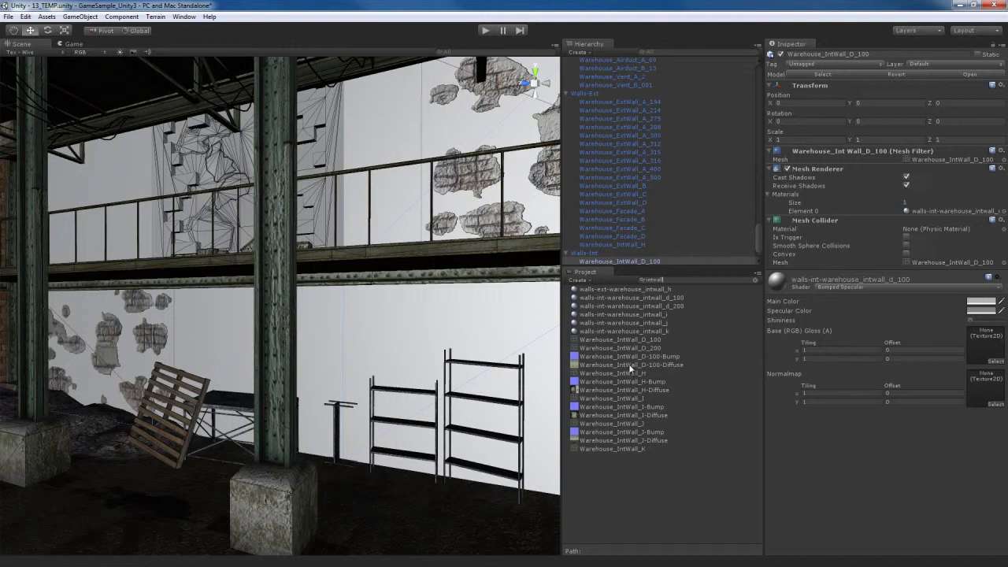
drag(631, 368, 985, 345)
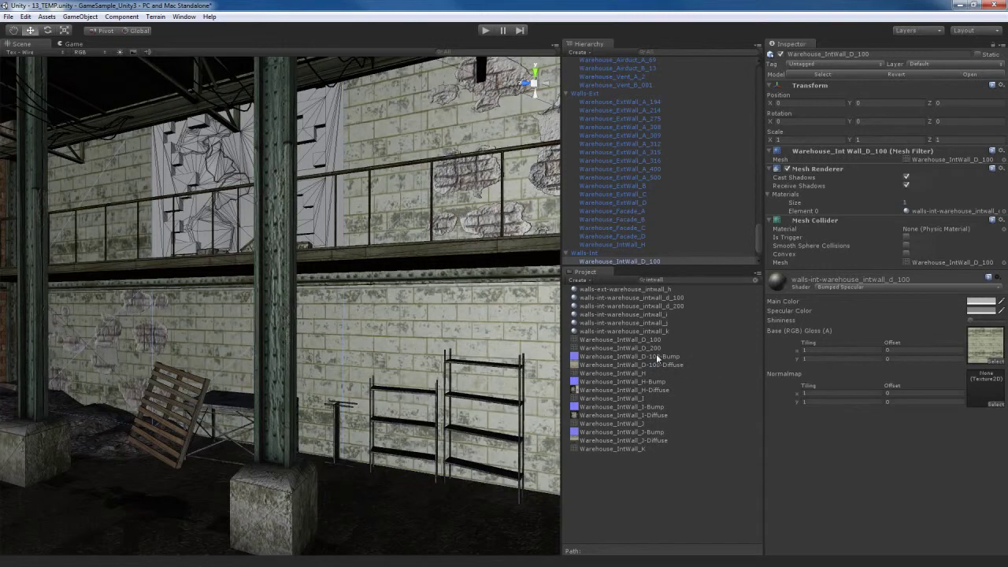
drag(658, 359, 980, 390)
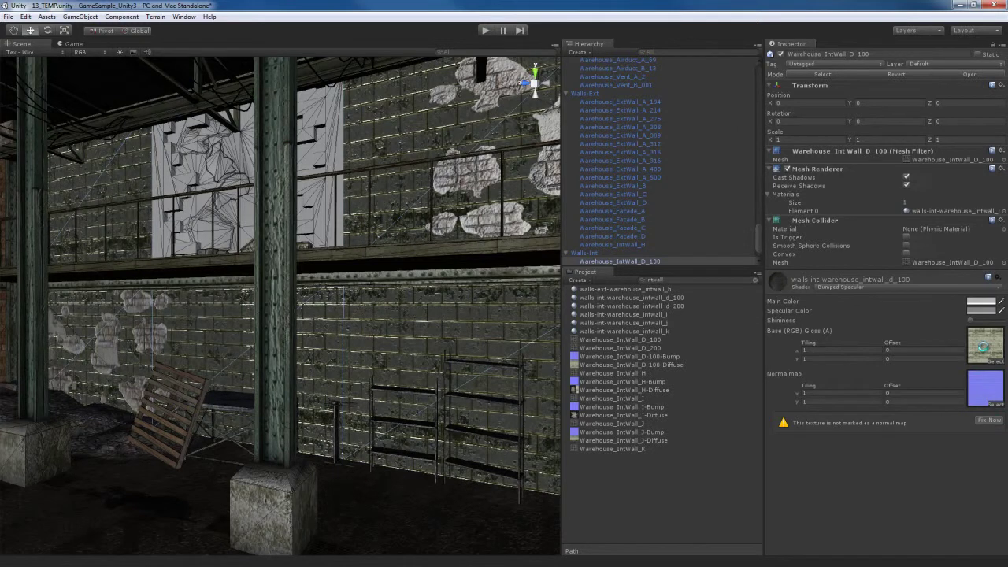
Turn on Generate Alpha from Greyscale for the Warehouse_IntWall_D-100-Diffuse texture and apply the import setting
click(985, 348)
click(679, 365)
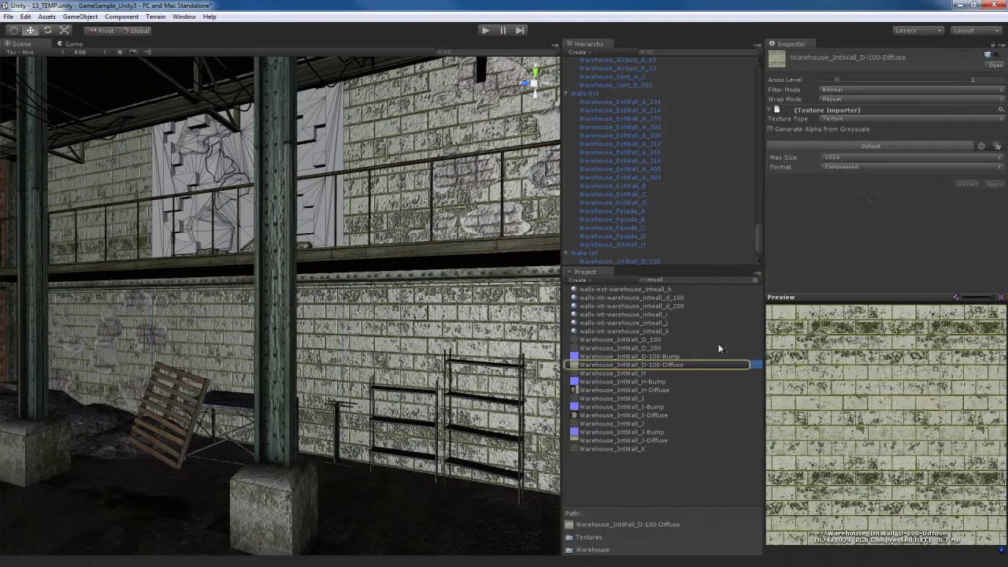
click(827, 130)
click(994, 184)
Select the broken wall surround Warehouse_IntWall_K on the upper floor and replace its material with walls-int-warehouse_intwall_d_100
key(w)
right_drag(441, 299, 358, 311)
key(s)
key(d)
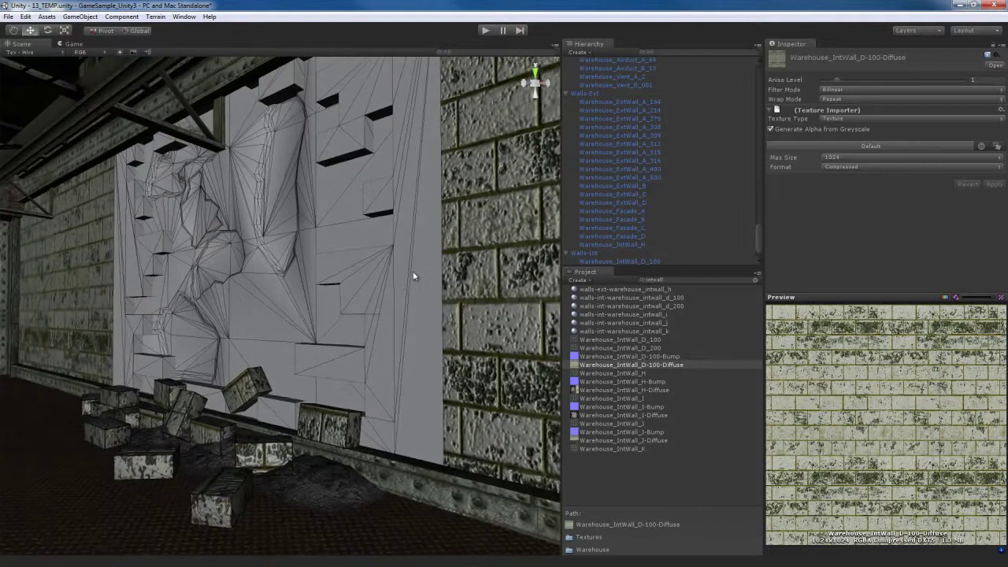
click(413, 272)
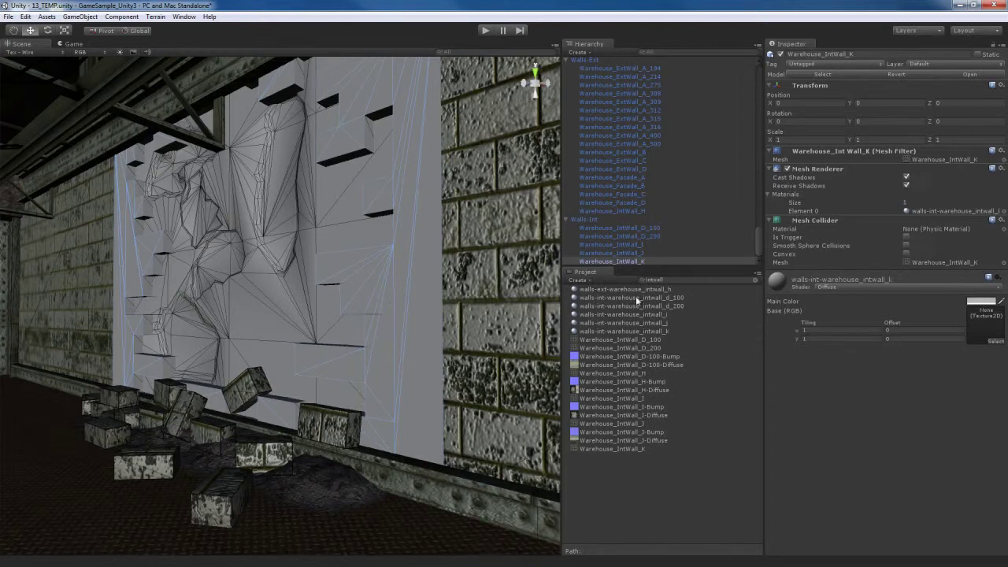
drag(610, 299, 942, 215)
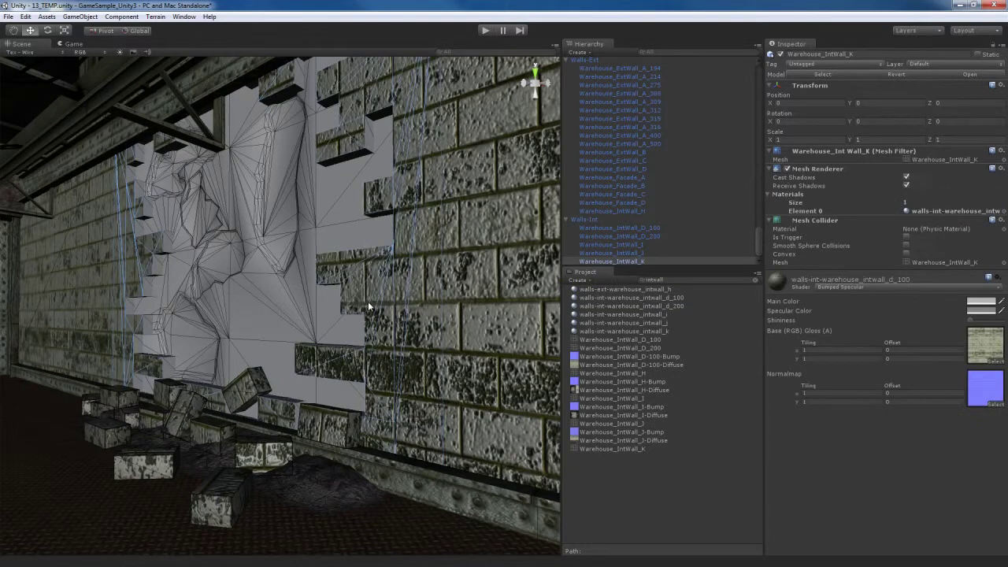
Select the damaged wall interior Warehouse_IntWall_I inside the hole and set its shader to Bumped Specular
right_drag(368, 302, 409, 293)
key(a)
key(d)
click(407, 302)
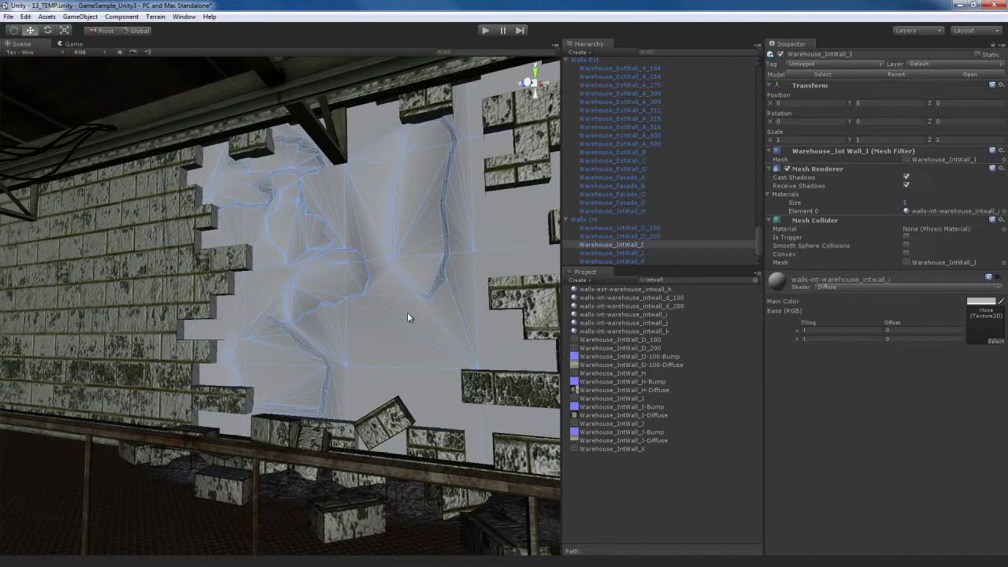
click(886, 288)
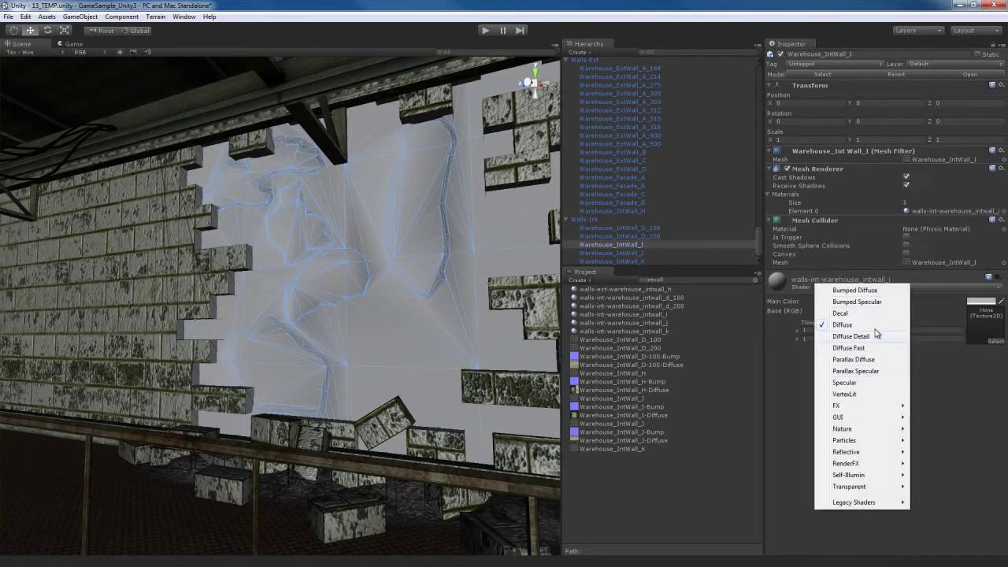
click(857, 301)
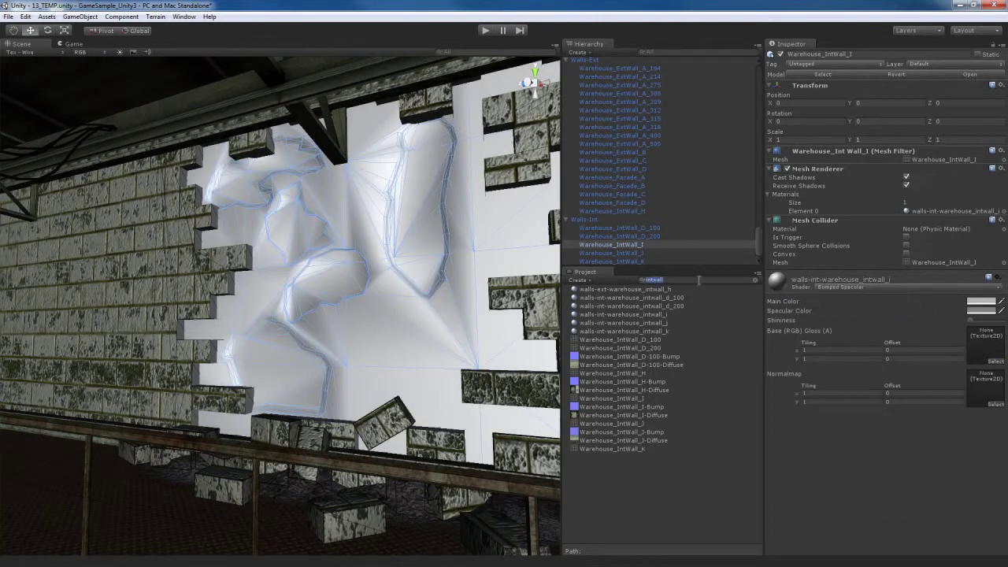
Assign Warehouse_IntWall_I-Diffuse and Warehouse_IntWall_I-Bump to Warehouse_IntWall_I and mark the bump texture as a normal map
click(698, 280)
drag(622, 414, 987, 348)
drag(851, 416, 985, 394)
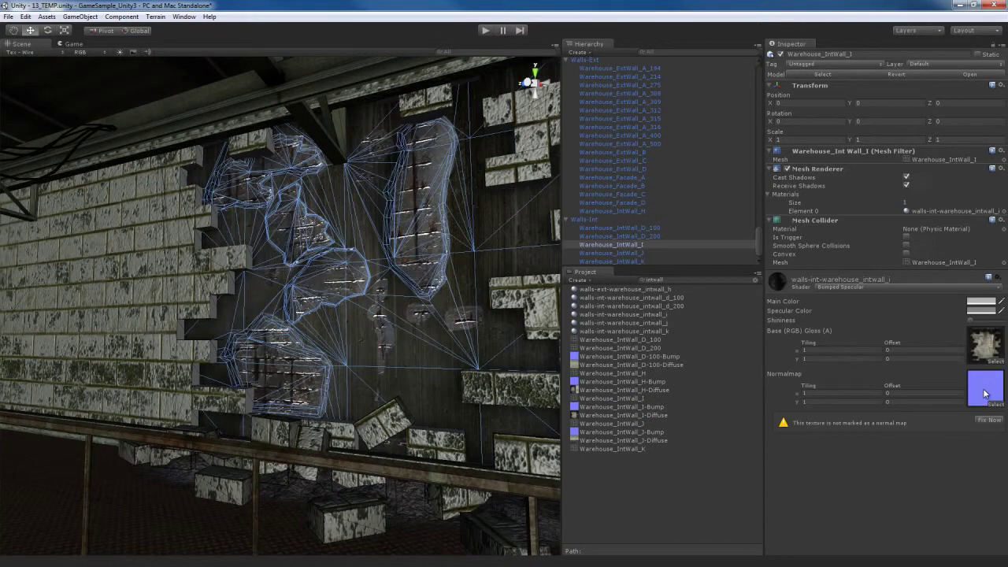
click(987, 421)
Turn on Generate Alpha from Greyscale for the Warehouse_IntWall_I-Diffuse texture
click(984, 349)
click(658, 416)
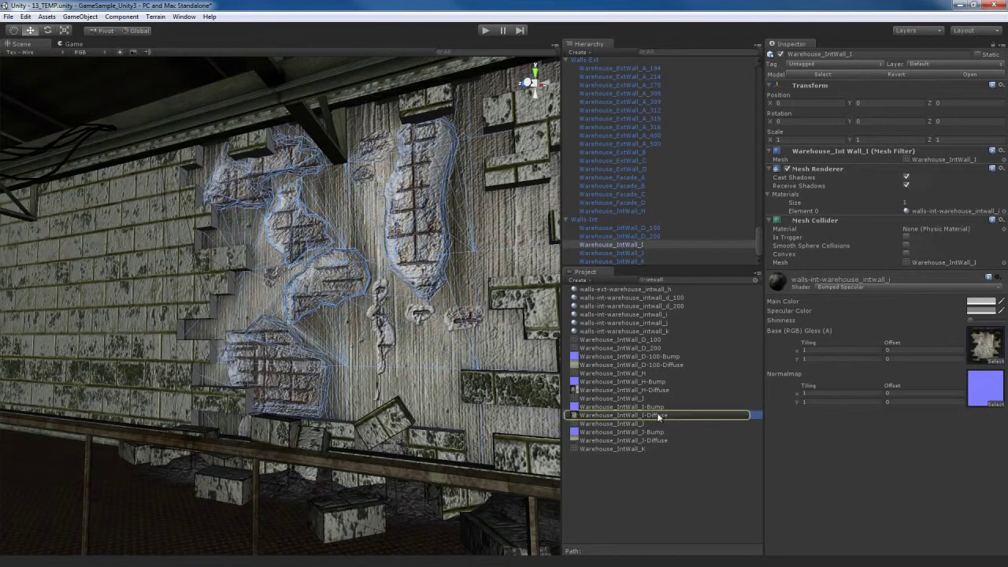
click(825, 127)
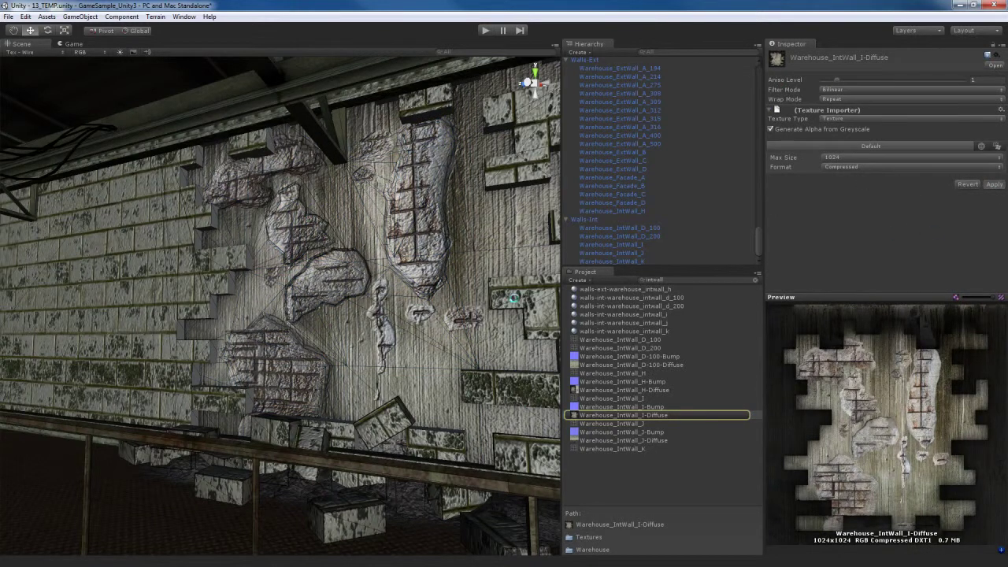
Select the broken block edges Warehouse_IntWall_J, set their shader to Bumped Specular, and assign Warehouse_IntWall_J-Diffuse and Warehouse_IntWall_J-Bump
right_drag(318, 310, 297, 275)
click(295, 248)
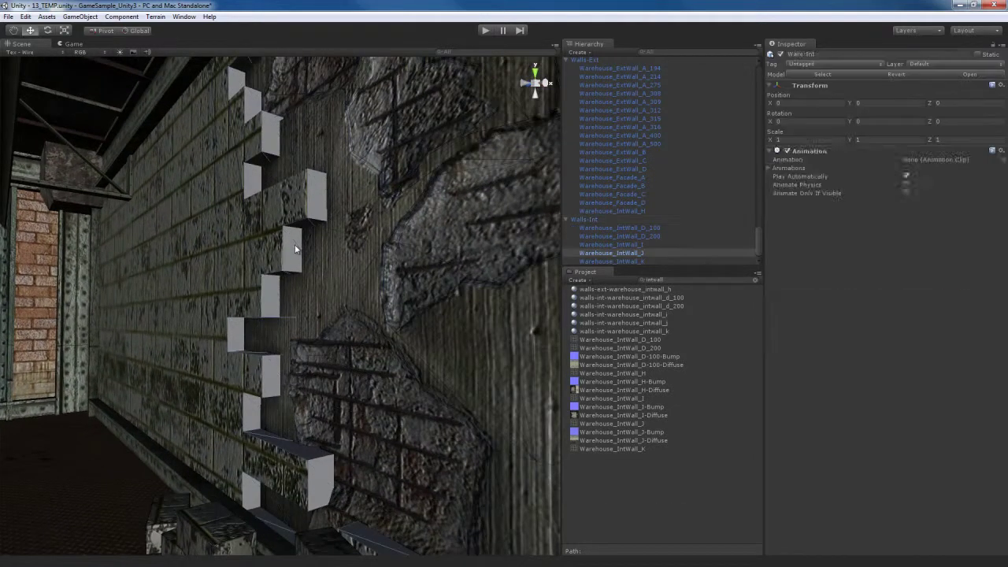
click(901, 286)
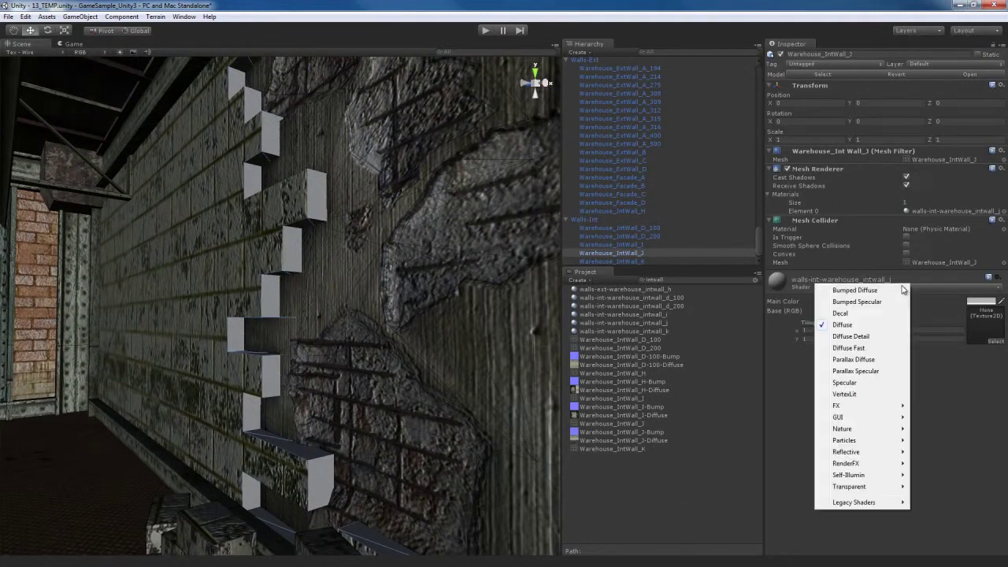
click(872, 303)
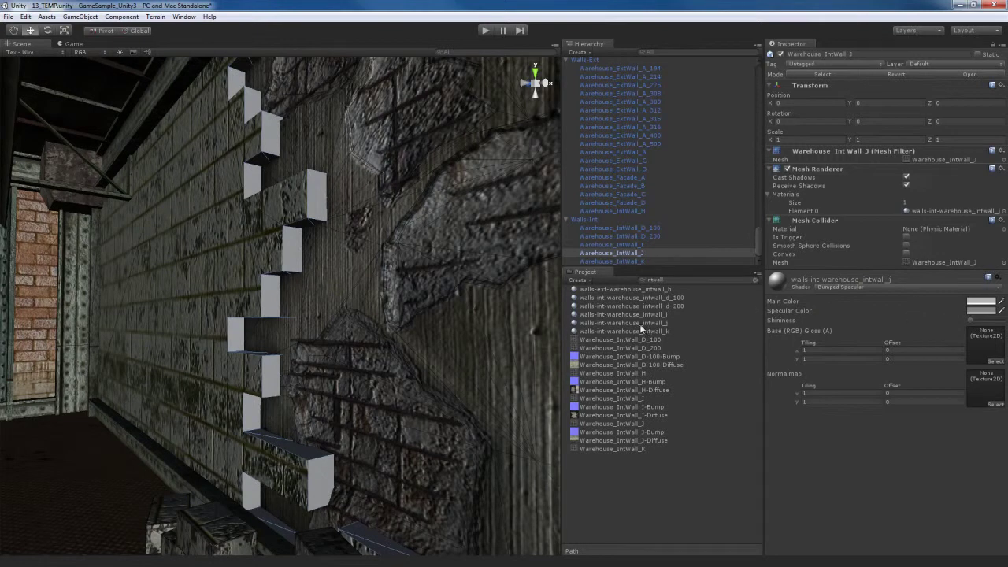
drag(626, 438, 988, 349)
drag(652, 436, 987, 389)
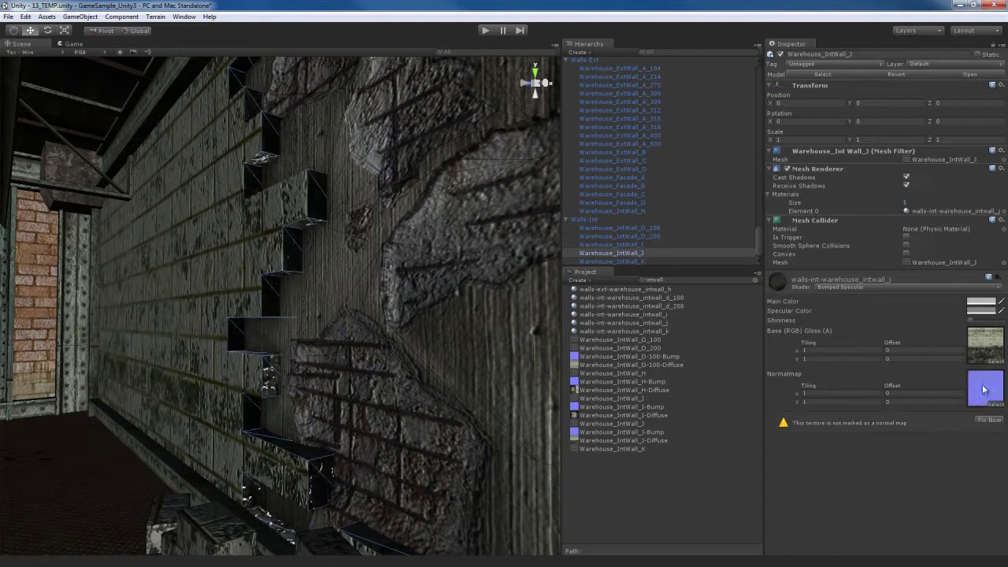
Turn on Generate Alpha from Greyscale for the Warehouse_IntWall_J-Diffuse texture and apply the import setting
click(982, 347)
click(676, 441)
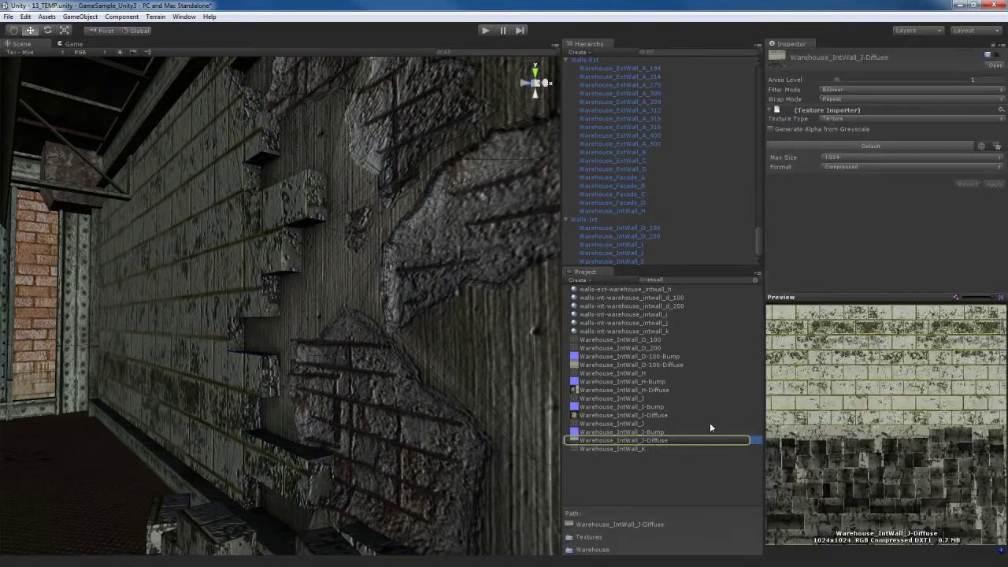
click(827, 130)
click(995, 185)
Select the untextured interior wall Warehouse_IntWall_D_200 around the green double doors and assign it the material walls-int-warehouse_intwall_d_100
scroll(382, 368, down, 4)
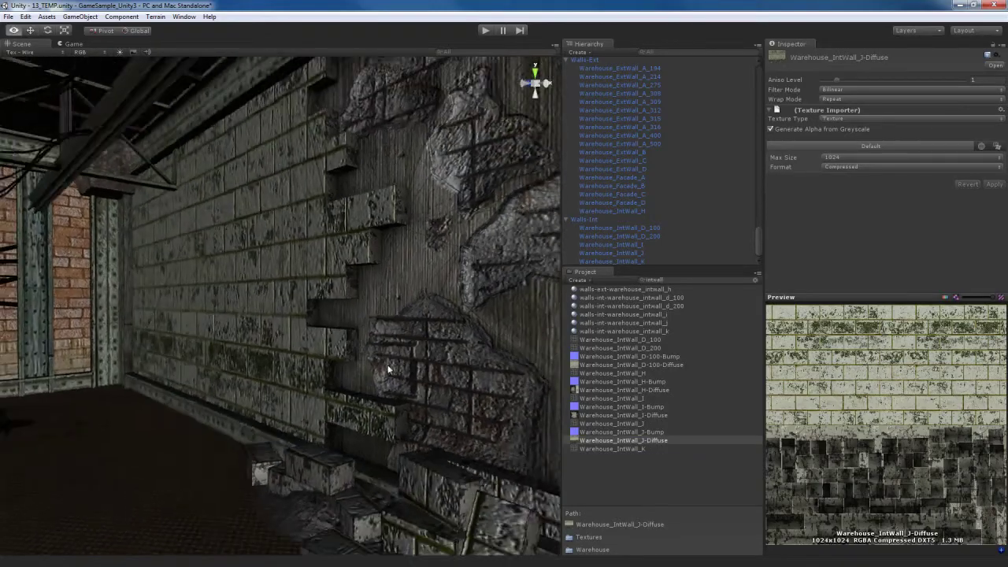
right_drag(387, 374, 455, 369)
right_drag(331, 370, 473, 374)
right_drag(236, 379, 331, 349)
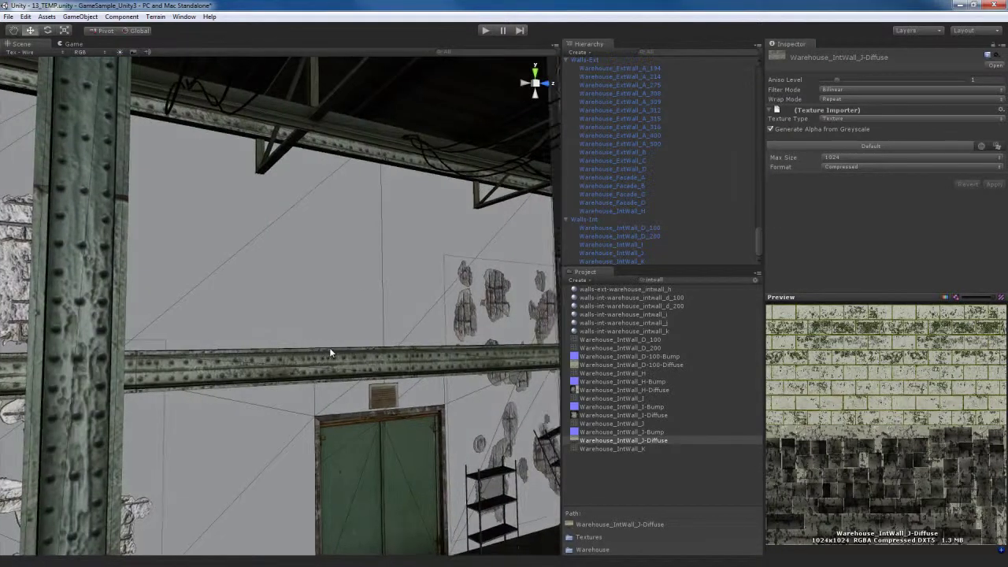
click(357, 292)
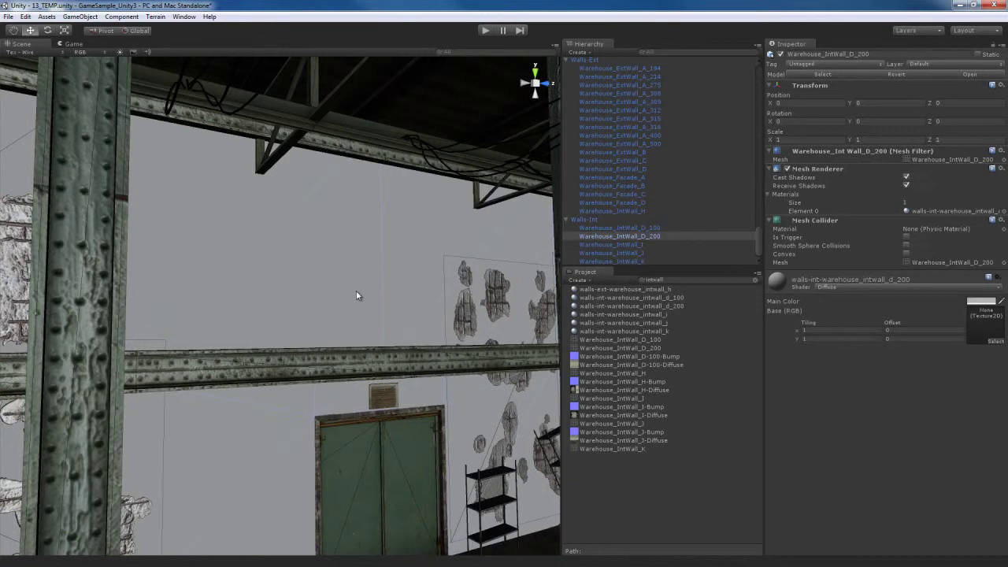
right_drag(356, 296, 360, 295)
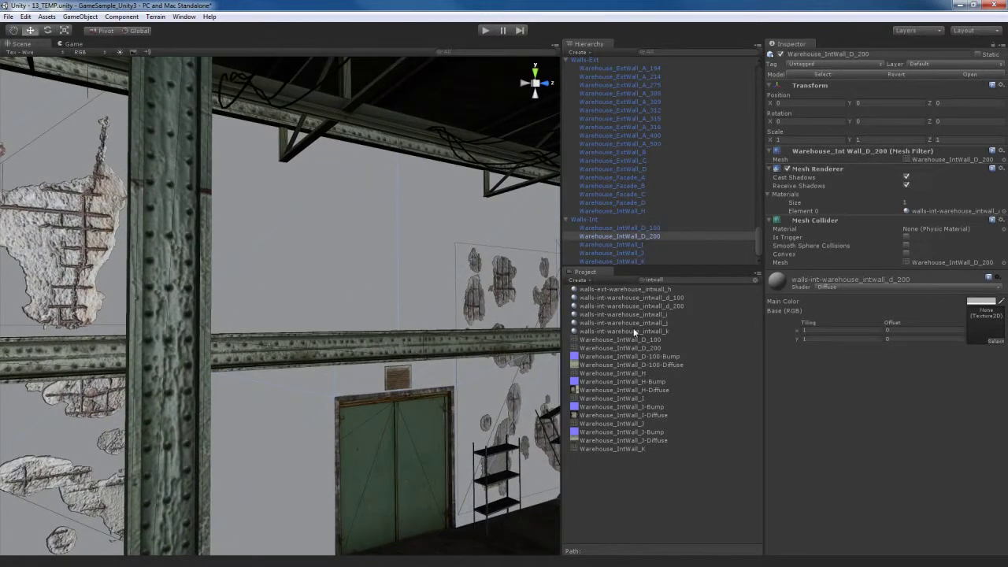
drag(634, 300, 954, 212)
right_drag(421, 296, 371, 328)
right_drag(461, 323, 419, 309)
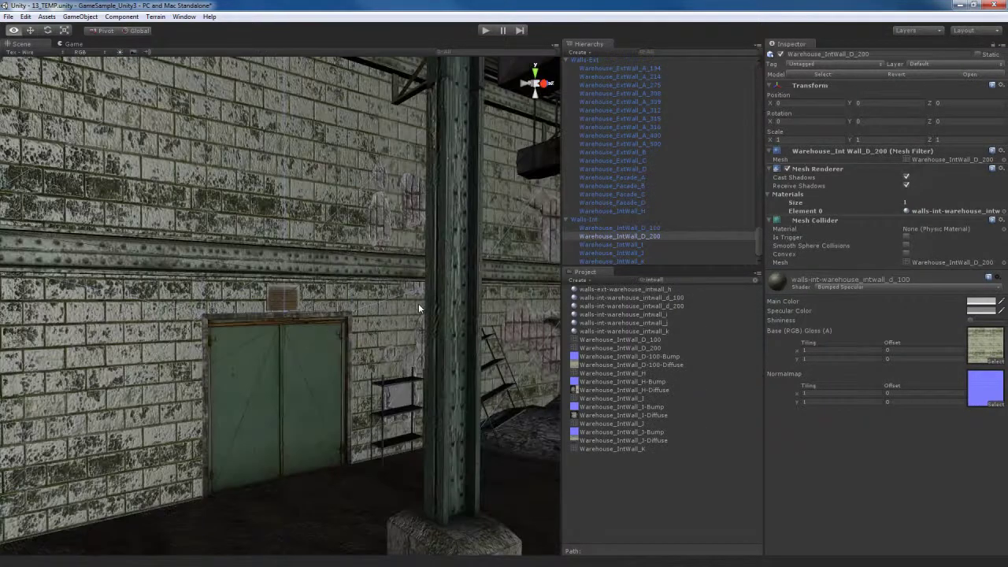
Switch the scene view to the level's own lighting and examine the textured warehouse interior
right_drag(394, 345, 356, 330)
click(120, 52)
right_drag(416, 352, 426, 333)
key(d)
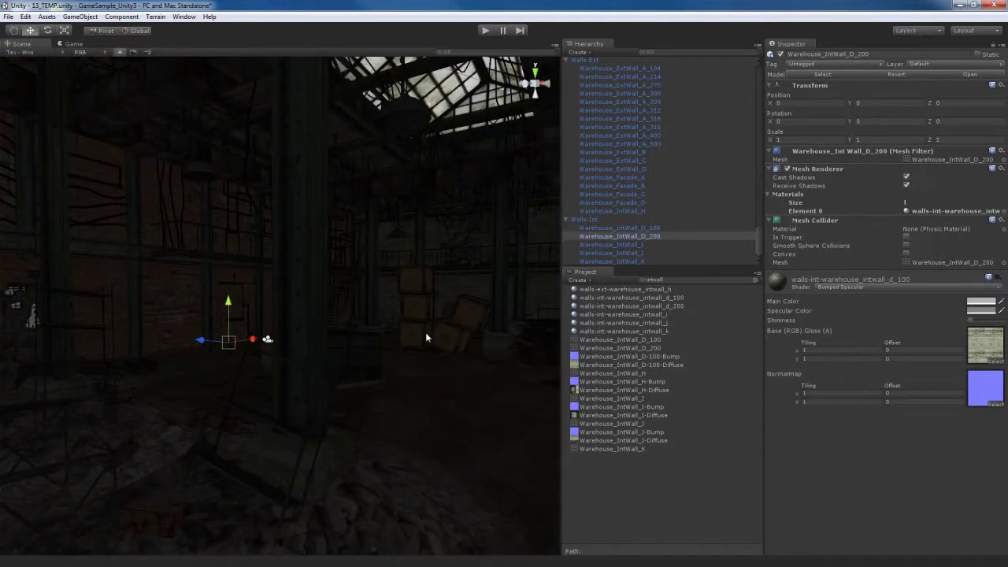